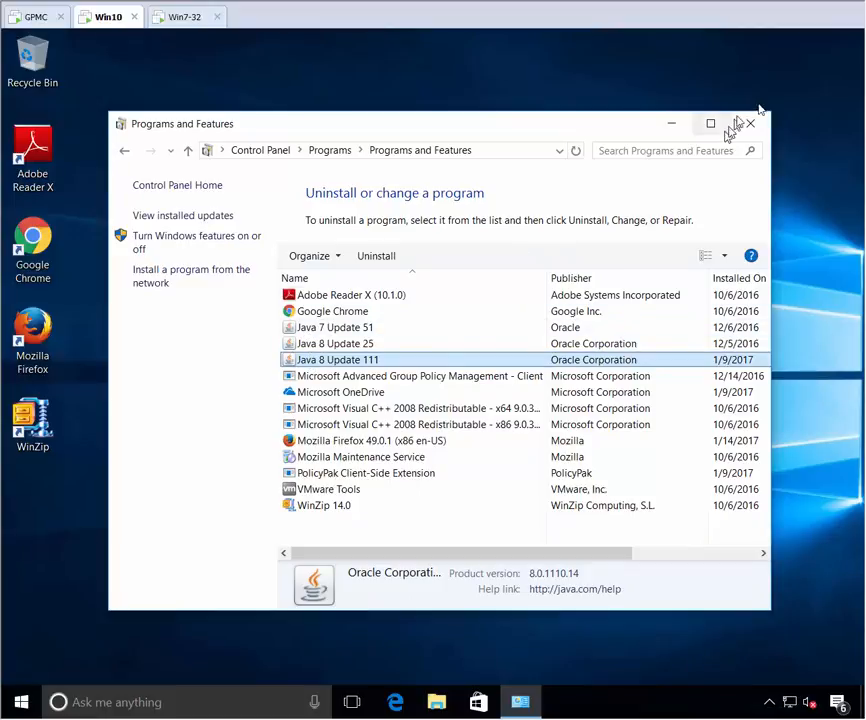
- Inspect the installed Java 7 Update 51, Java 8 Update 25 and Java 8 Update 111 entries on Win10, then close the program list
click(335, 328)
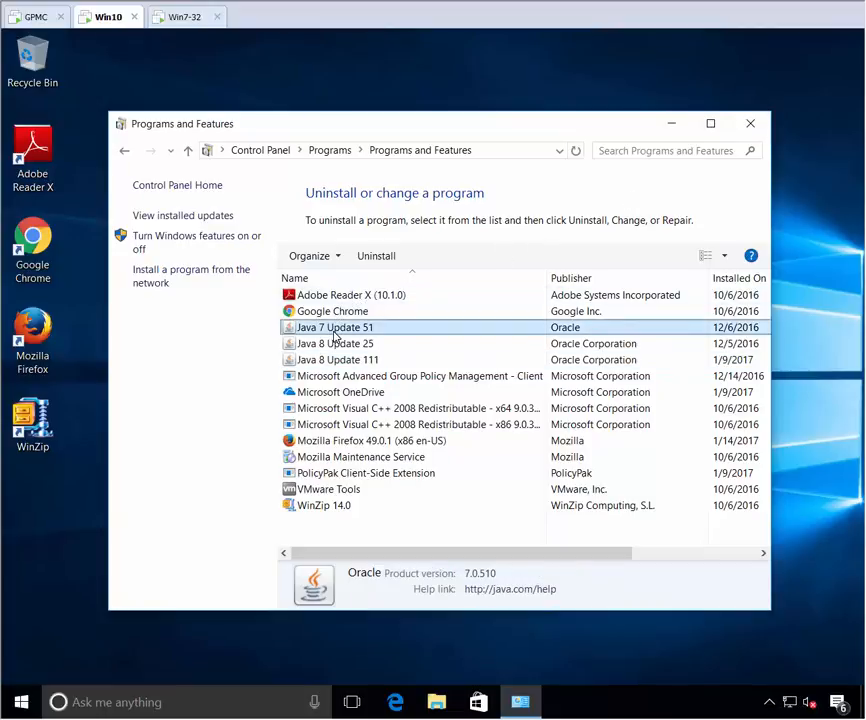
click(340, 347)
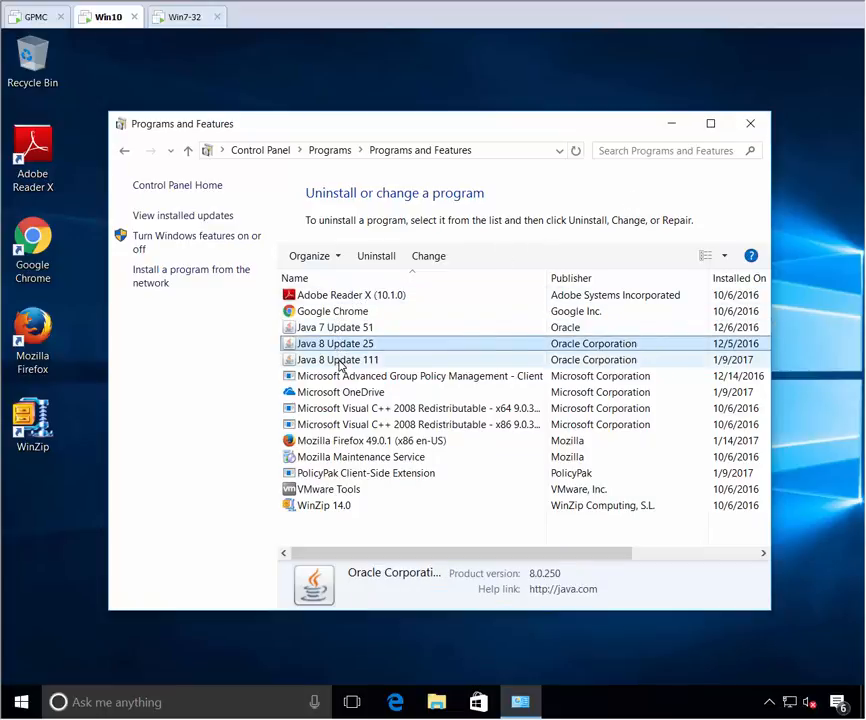
click(340, 362)
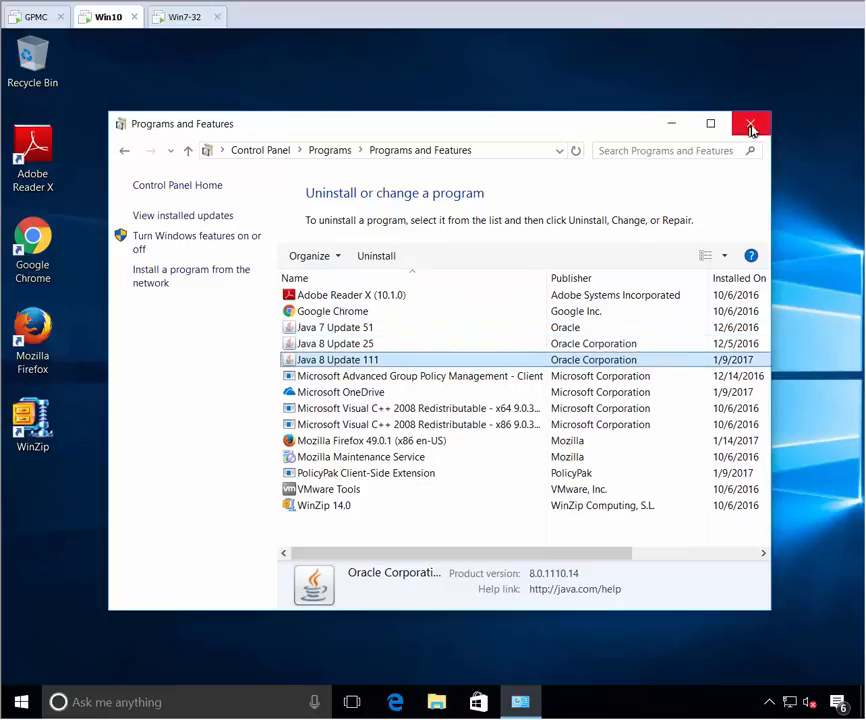
click(750, 124)
- Switch to the Win7-32 machine and verify its installed Java version on java.com in Firefox
click(185, 17)
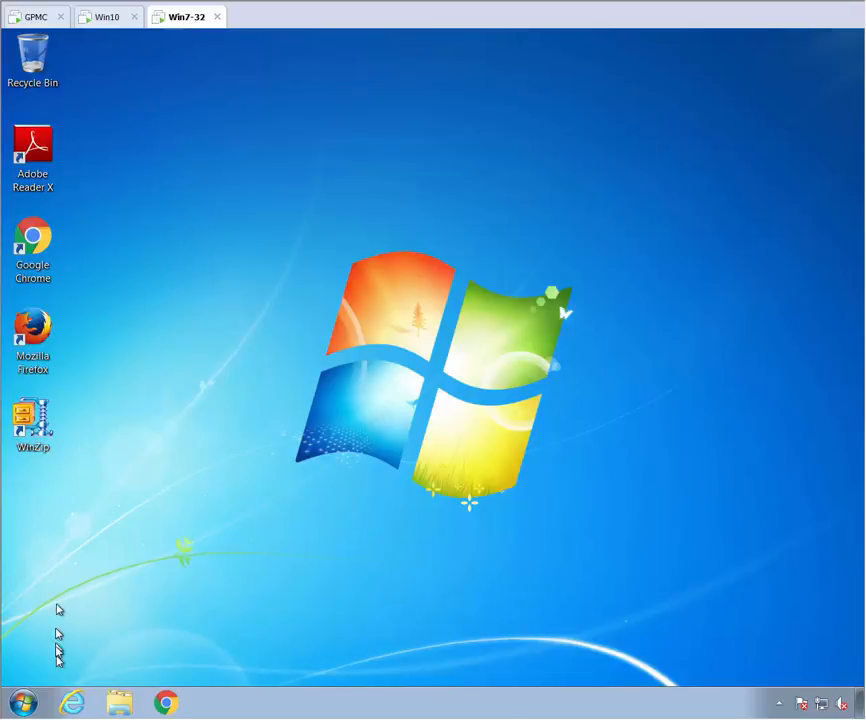
click(33, 705)
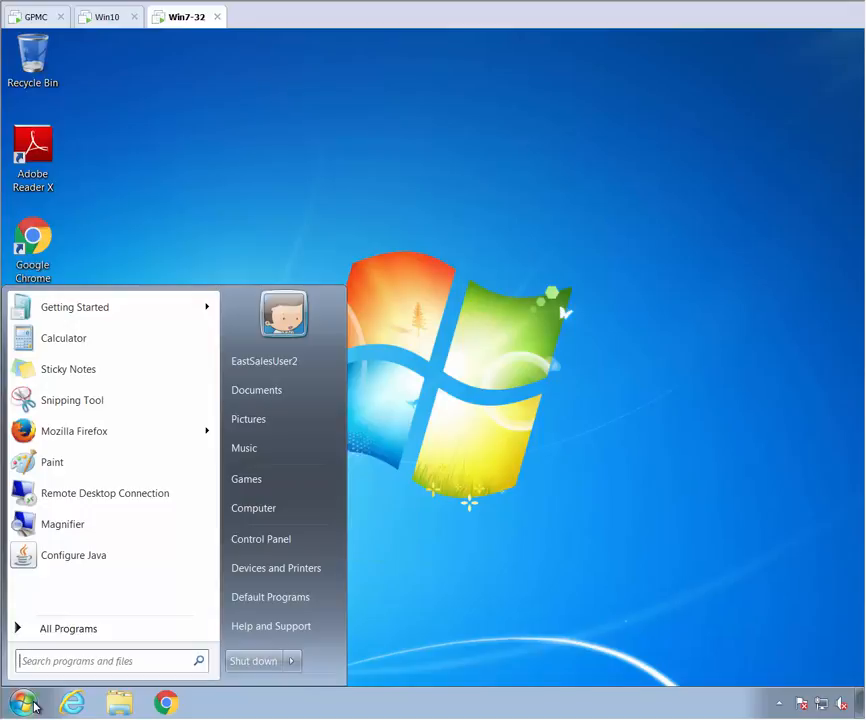
click(76, 433)
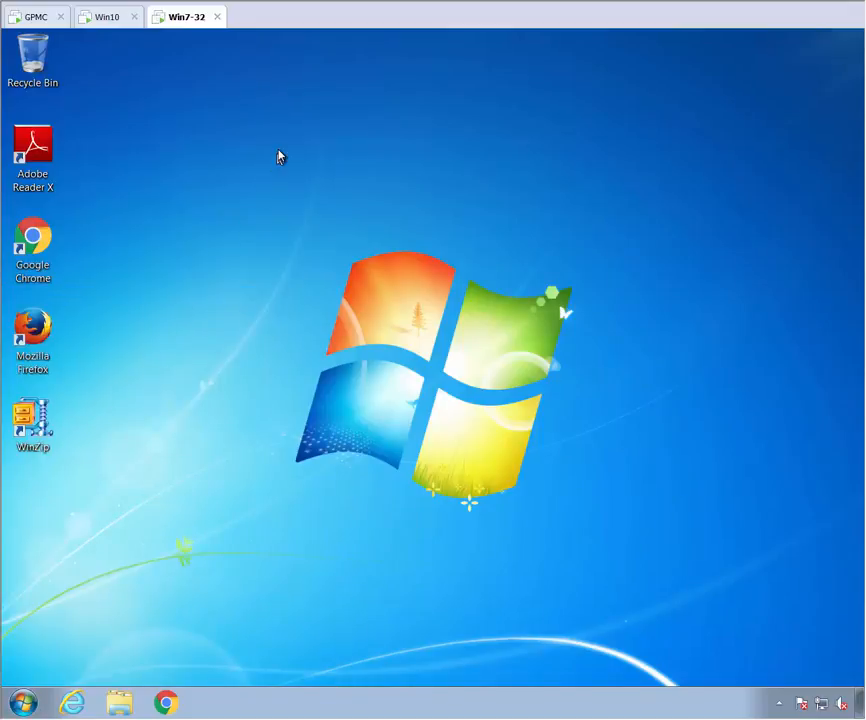
text(java.com/)
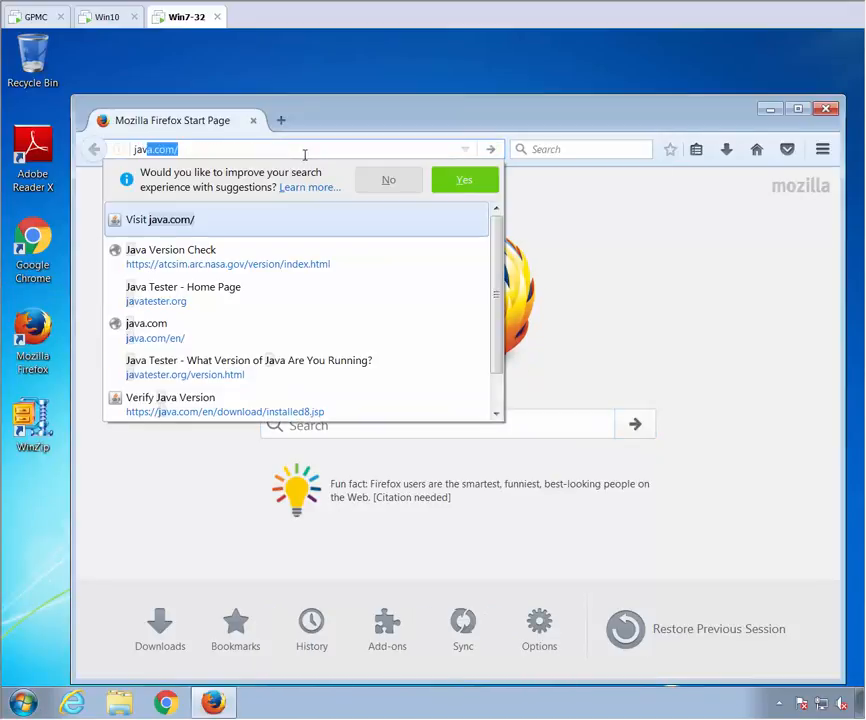
key(Return)
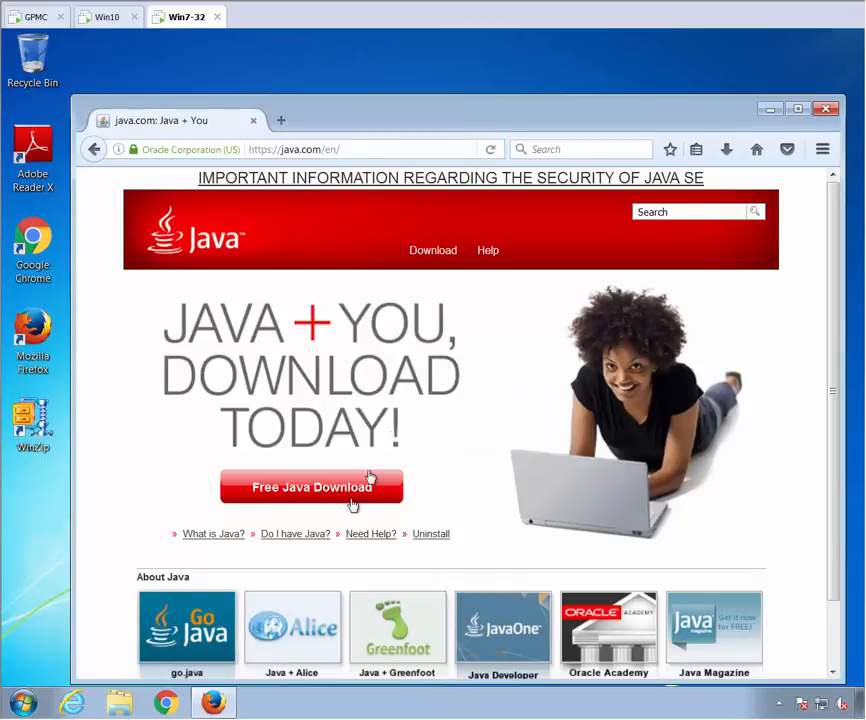
click(305, 535)
click(515, 366)
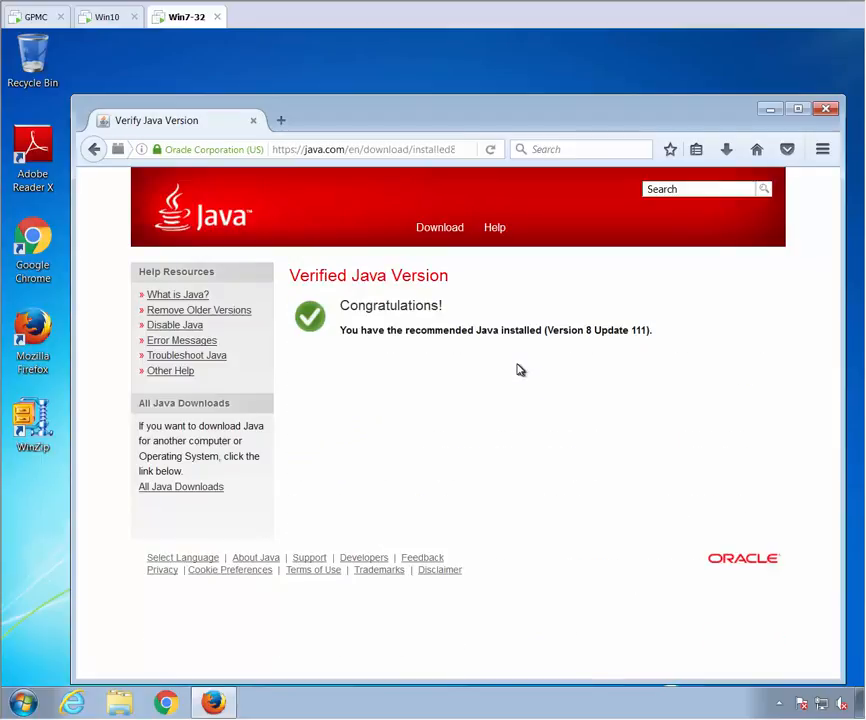
- Switch to the Win10 machine and verify its installed Java version on java.com in Firefox
click(104, 16)
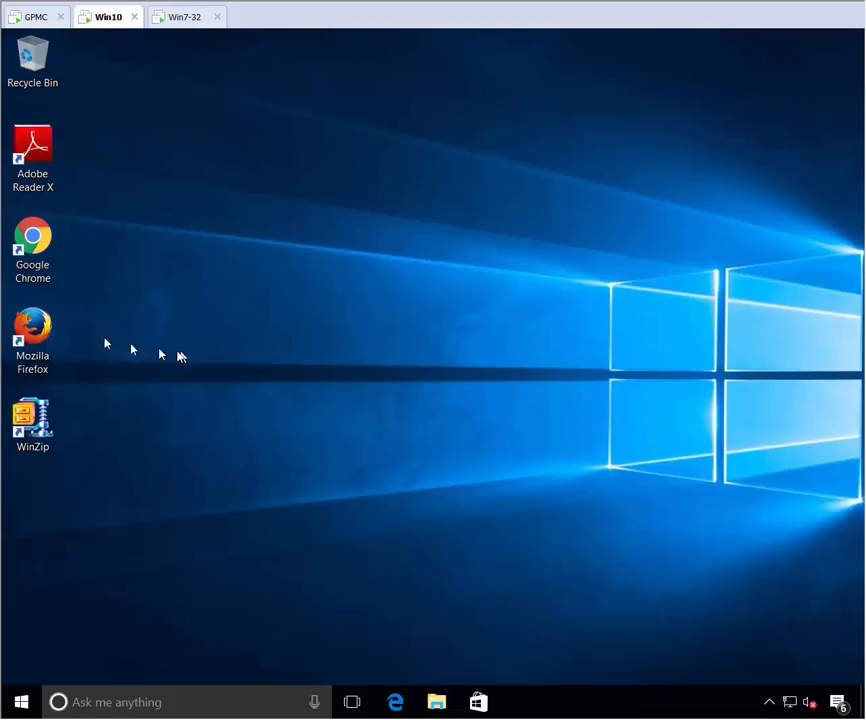
double_click(57, 328)
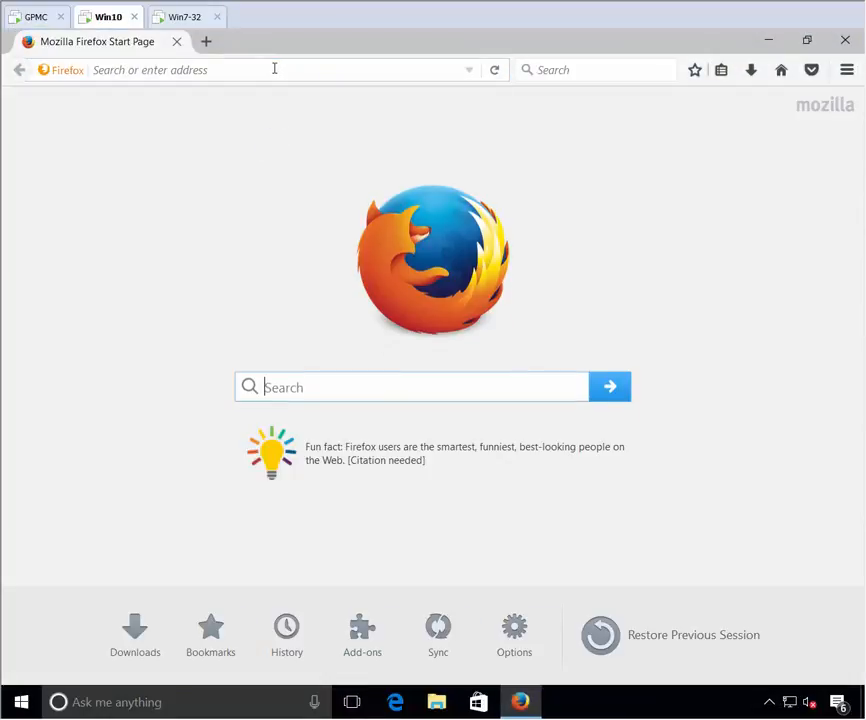
text(java.)
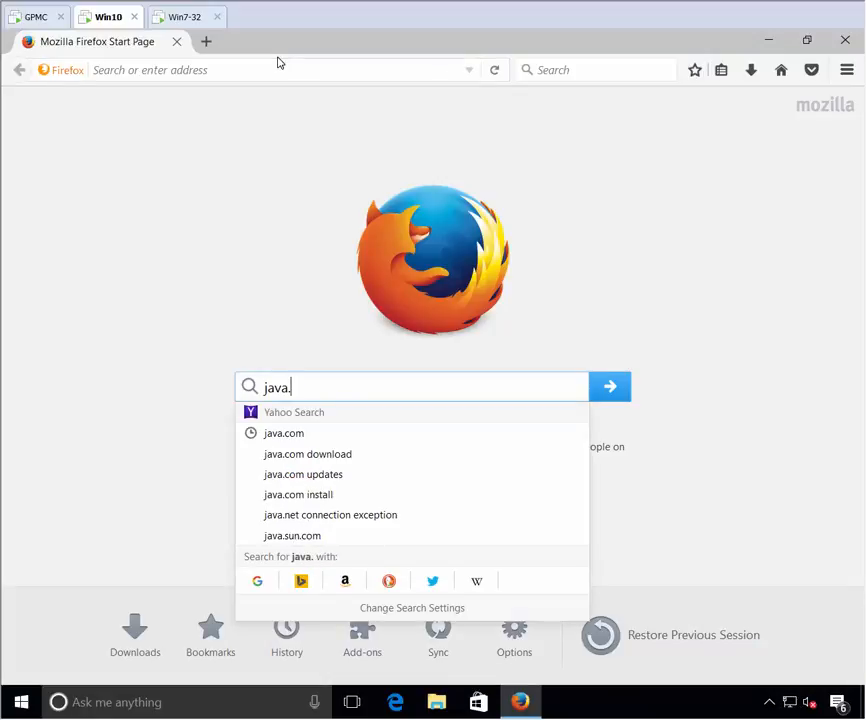
click(270, 68)
text(java.com/)
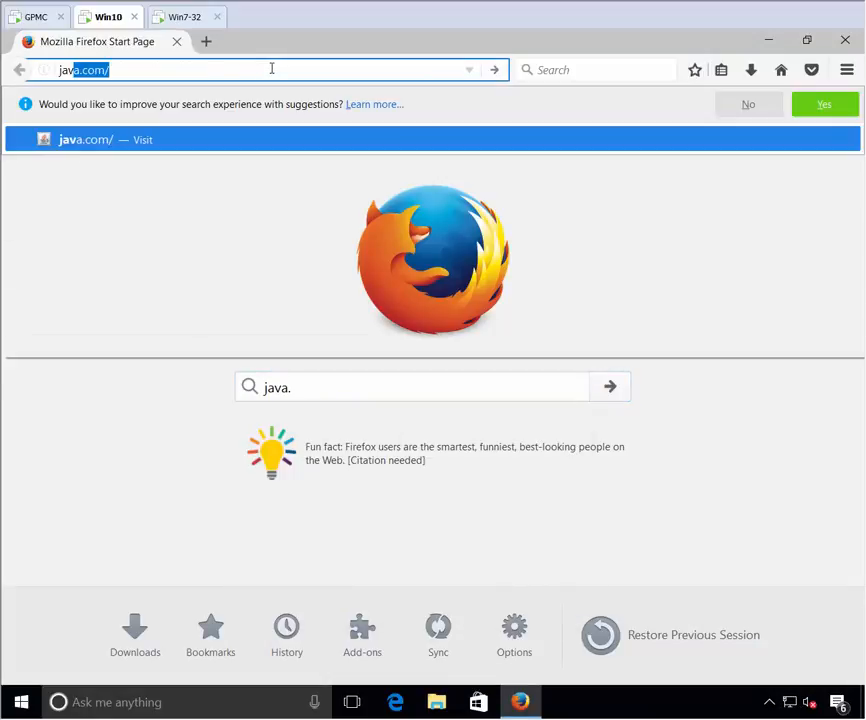
key(Return)
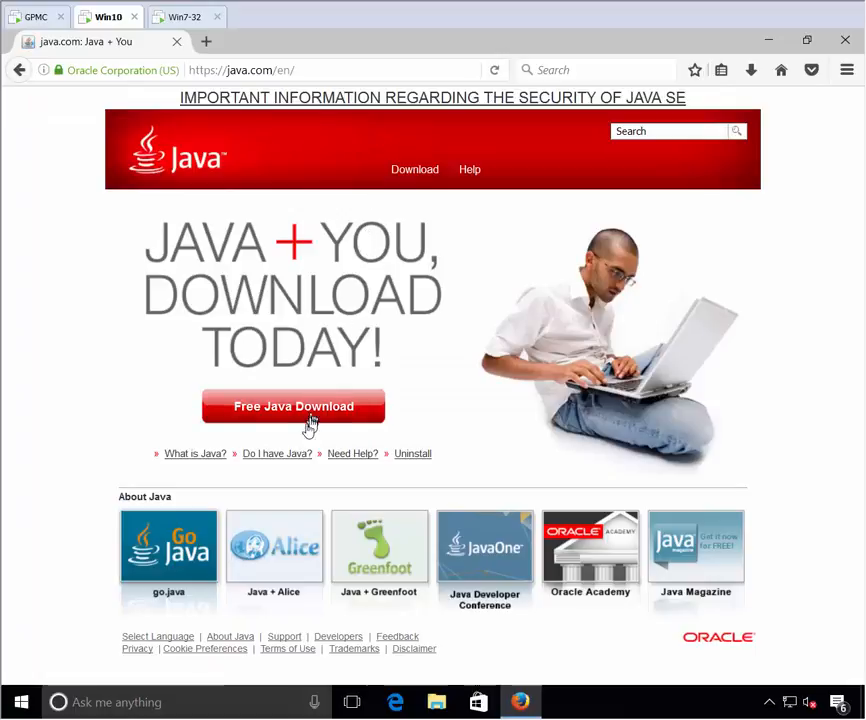
click(293, 455)
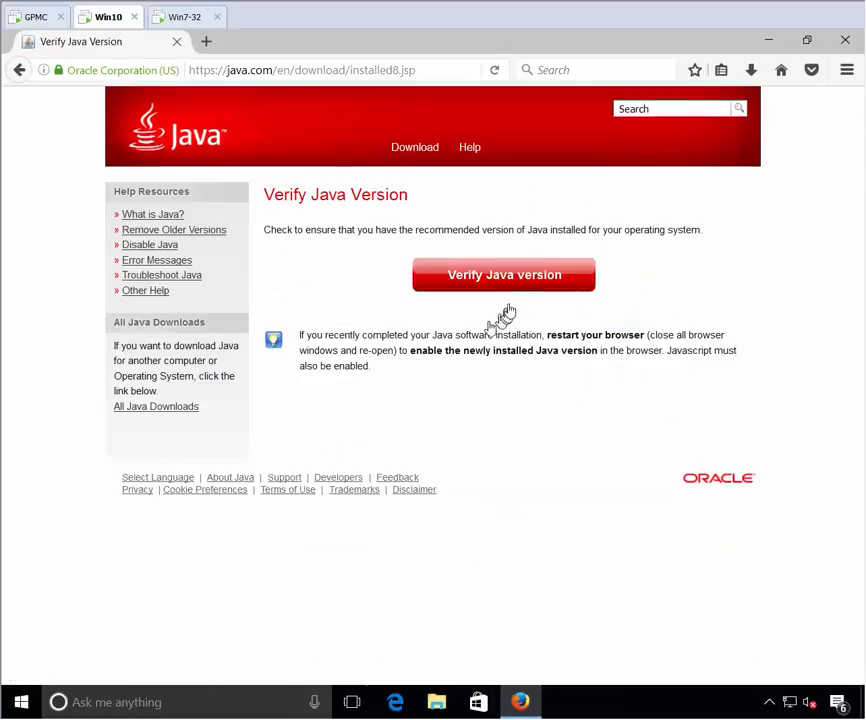
click(519, 283)
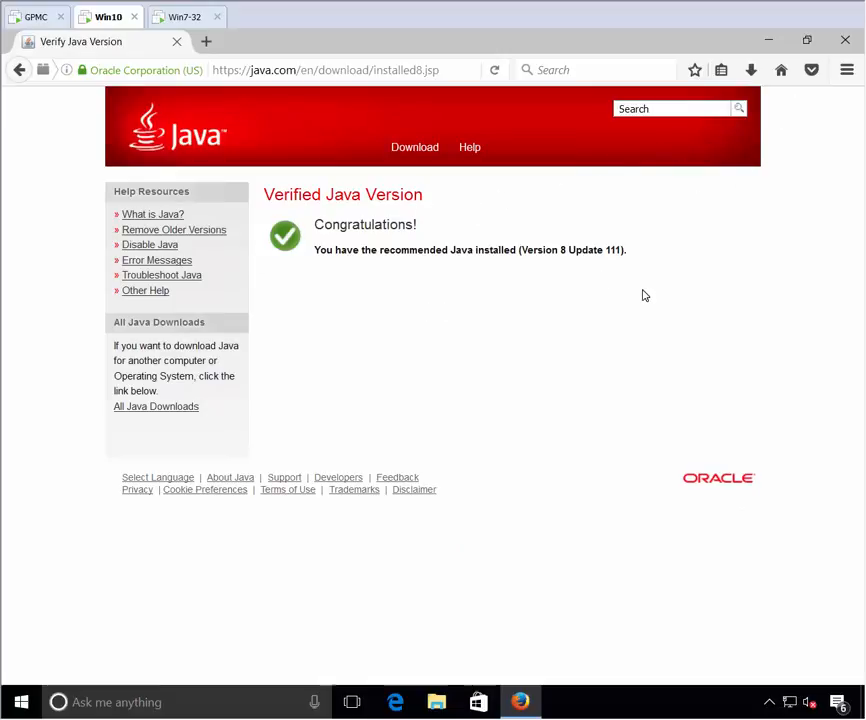
- Close Firefox on both the Win10 and Win7-32 machines
click(848, 42)
click(172, 20)
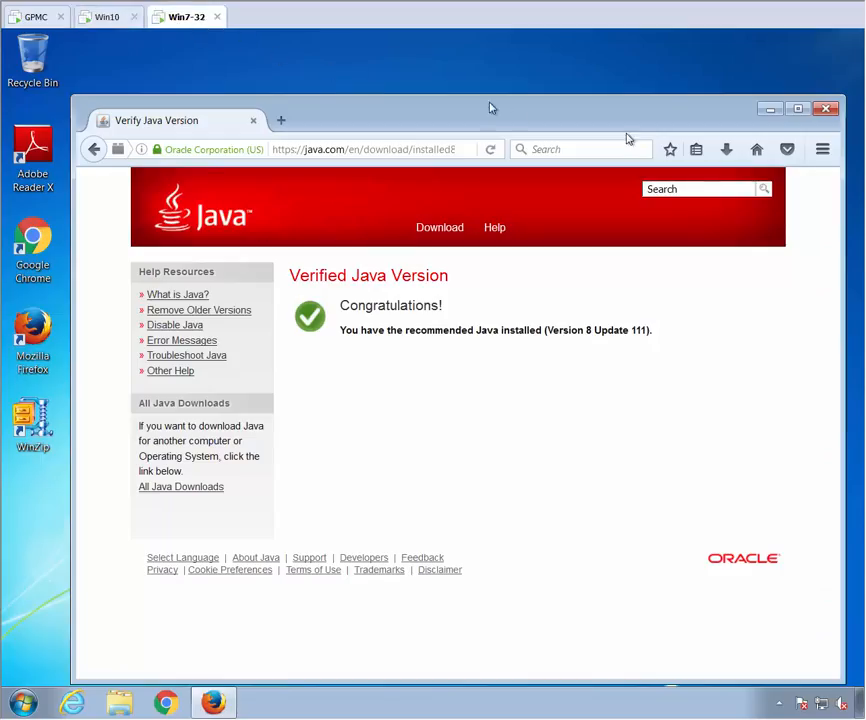
click(836, 112)
- On the GPMC machine, create a GPO linked to the Sales OU named "PP Java Rule Demo 2 (OS as a item level targeting)"
click(42, 18)
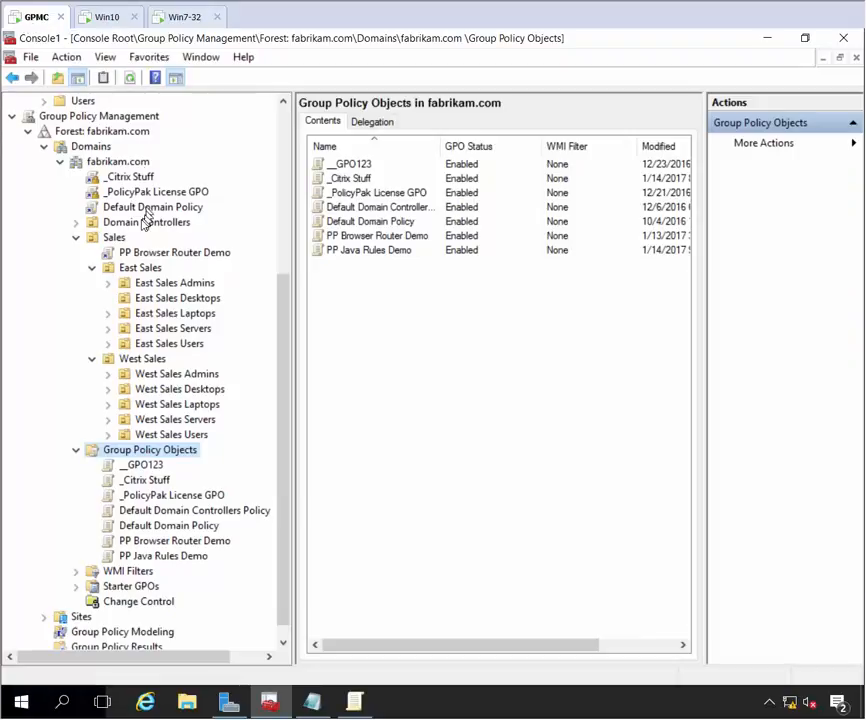
right_click(113, 237)
click(135, 248)
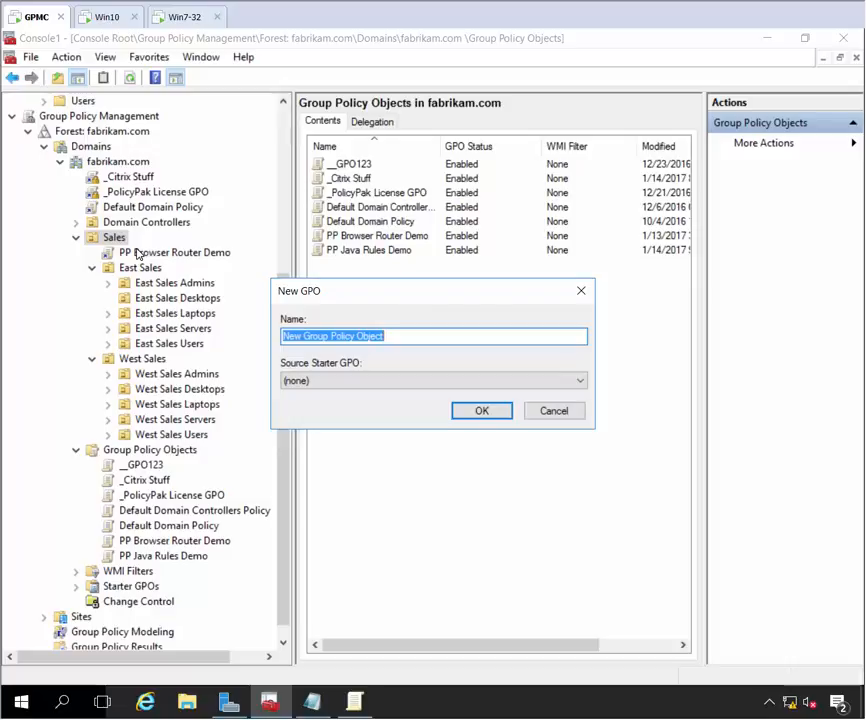
text(PP Jav)
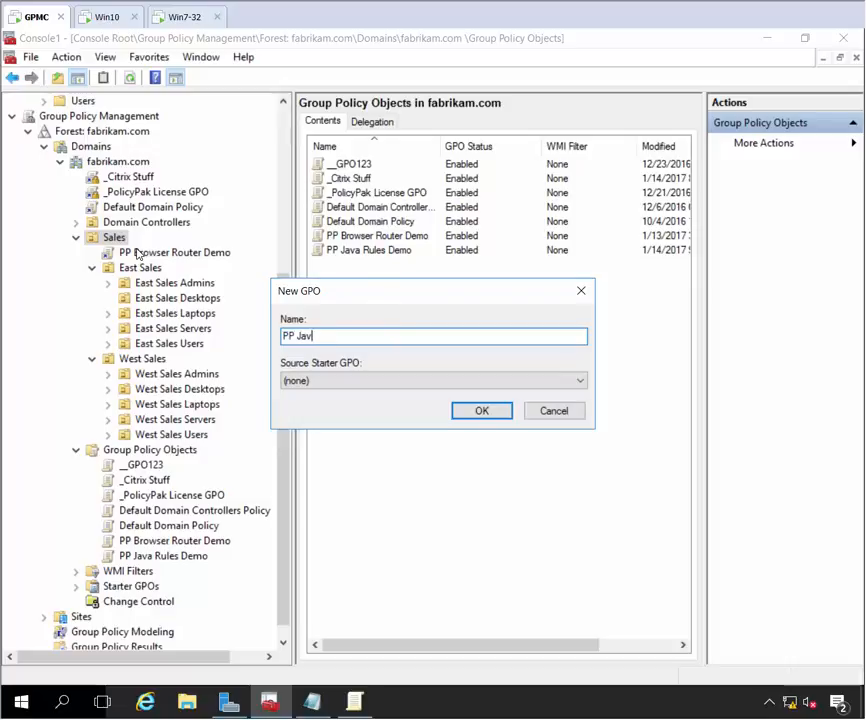
text(a Rule Demo 2 (OS as a item level targeting)
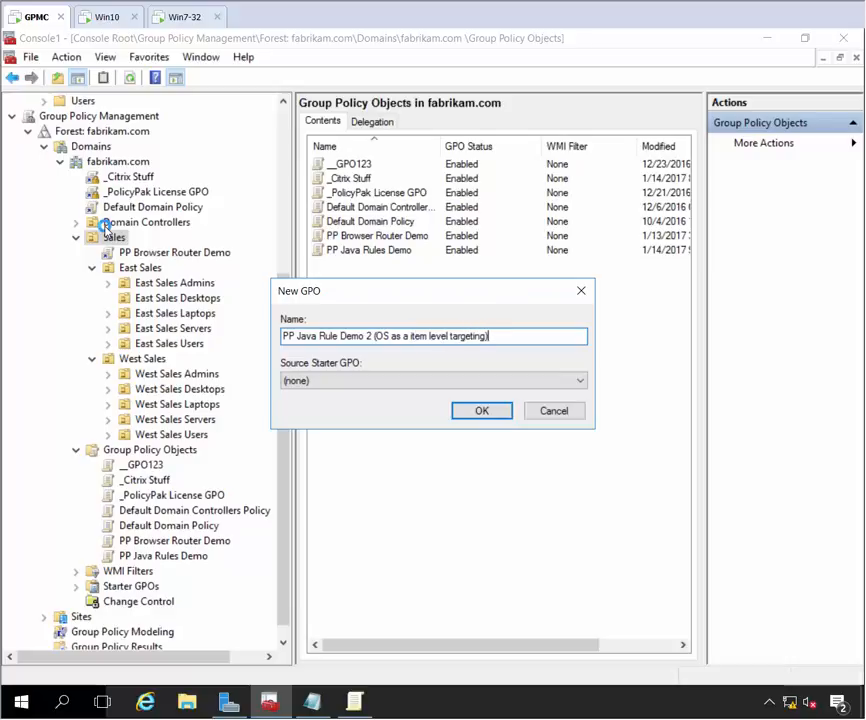
key(Return)
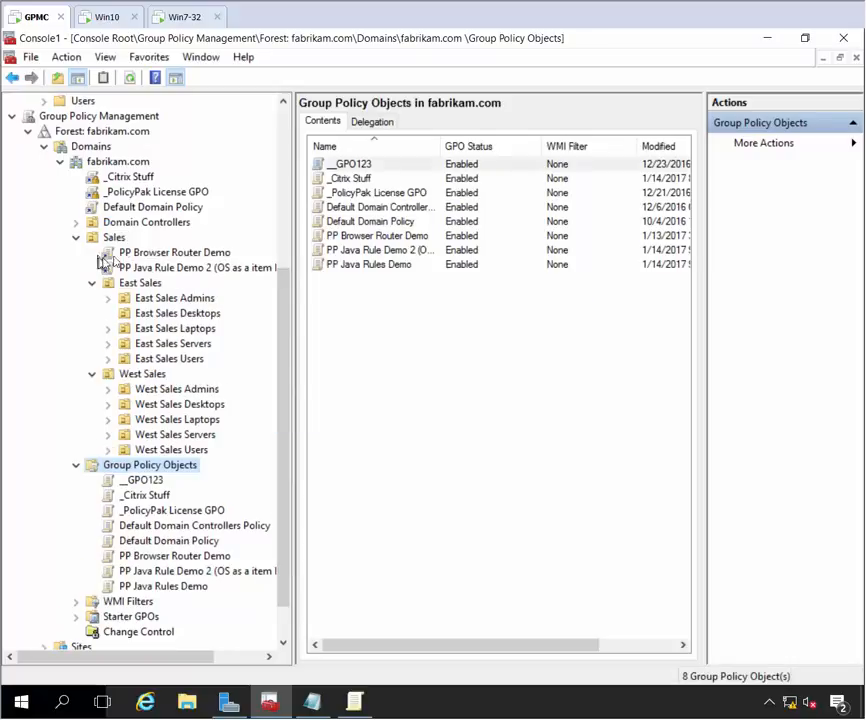
- Edit the new GPO in a maximized editor and open PolicyPak's Java Enterprise Deployment Rule Set Manager under Computer Configuration
right_click(158, 272)
click(200, 281)
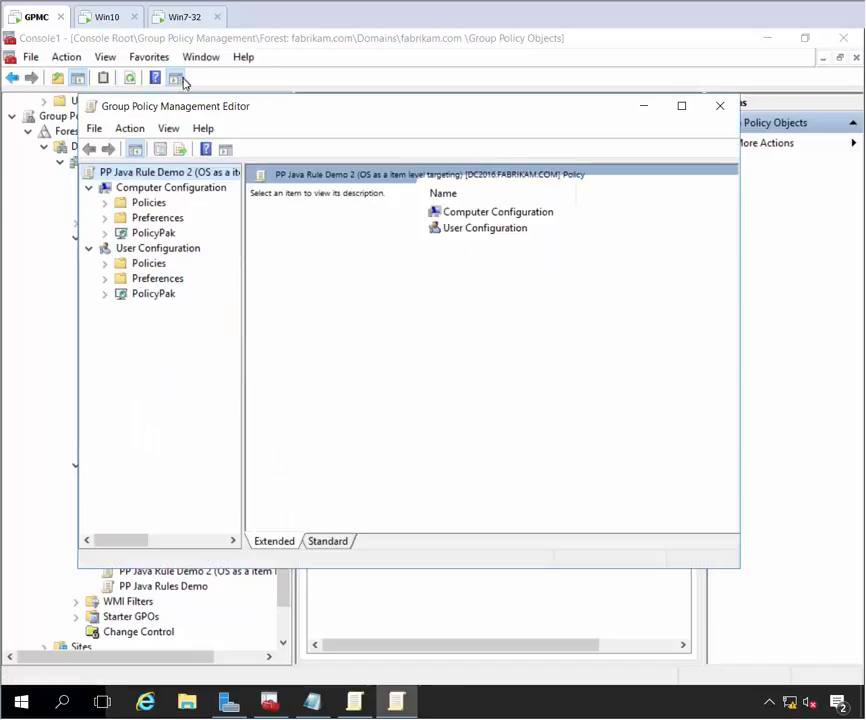
double_click(205, 103)
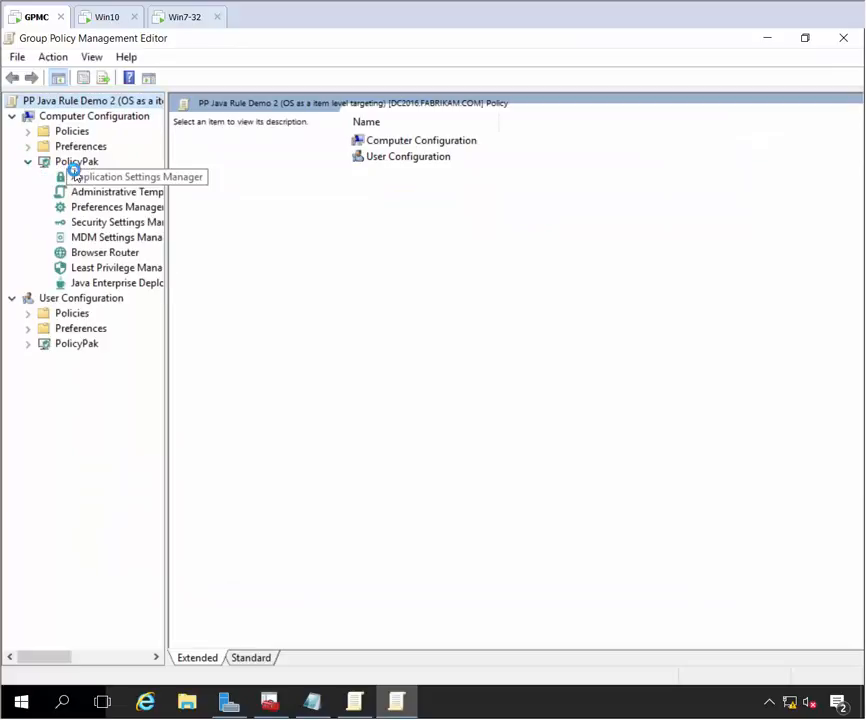
click(117, 296)
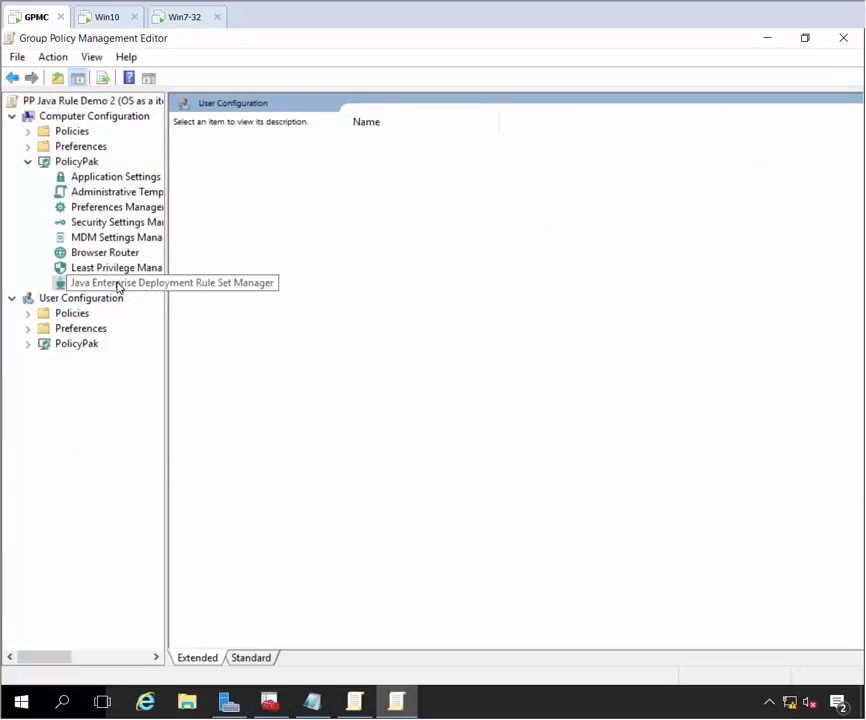
click(117, 285)
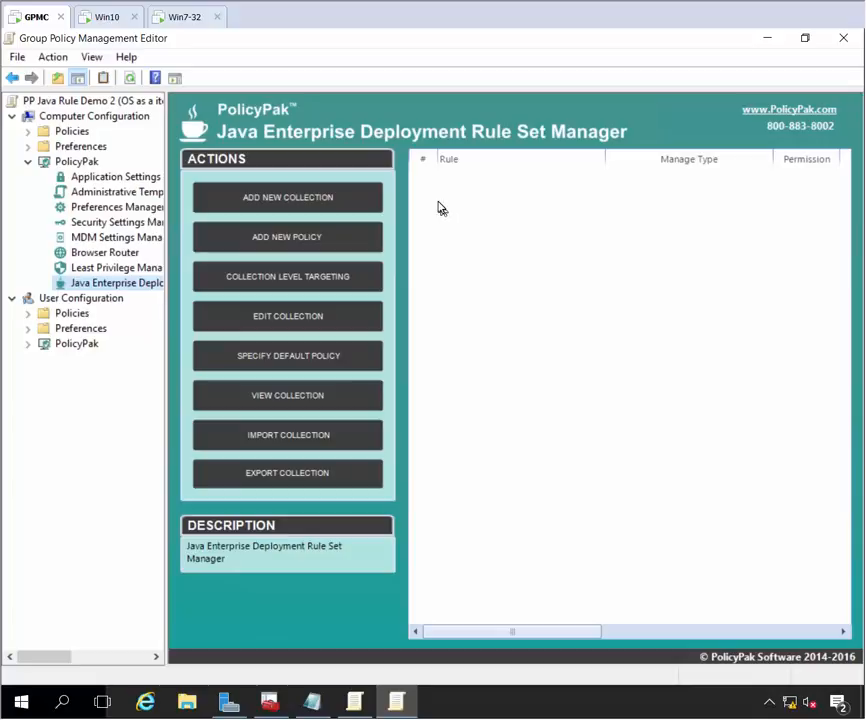
- Add a new Java policy named "java.com for Win 10" with the comment "Java.com on Win 10 = 8 u 25"
right_click(440, 205)
mouse_move(605, 220)
click(650, 236)
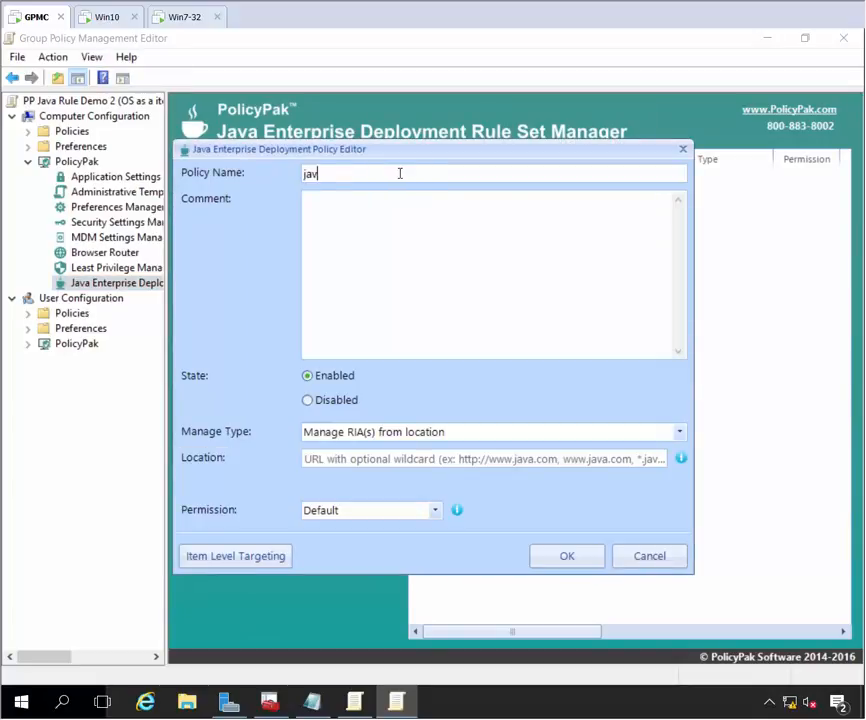
text(java.com)
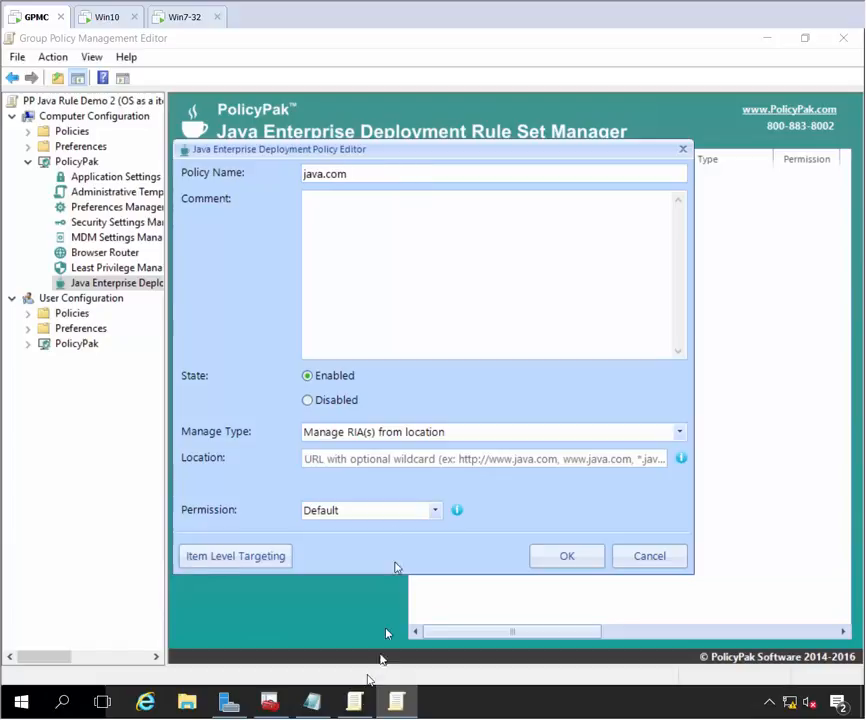
click(354, 702)
drag(276, 521, 77, 526)
click(358, 305)
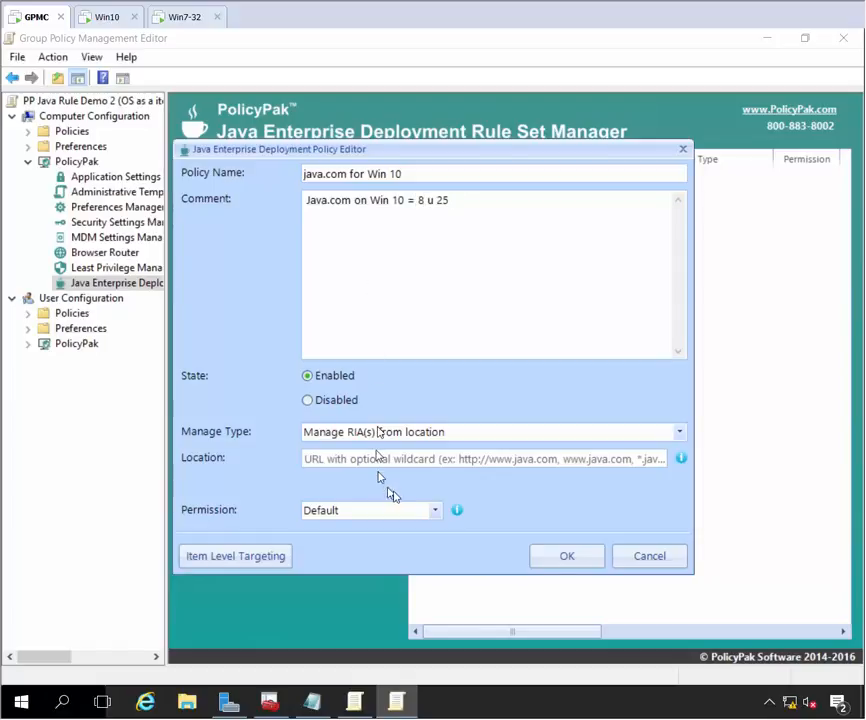
click(412, 459)
text(https://java.com)
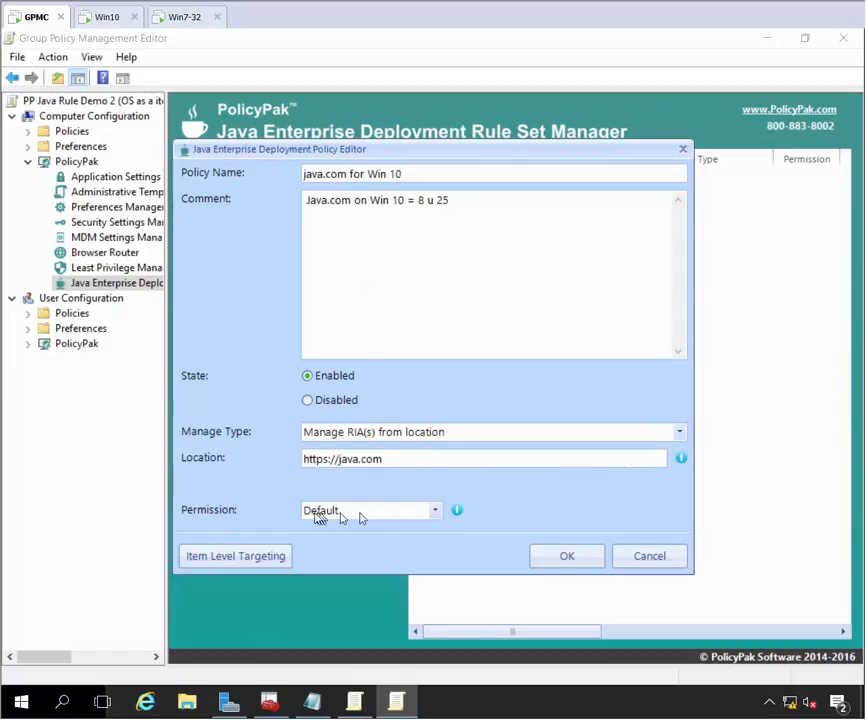
click(390, 513)
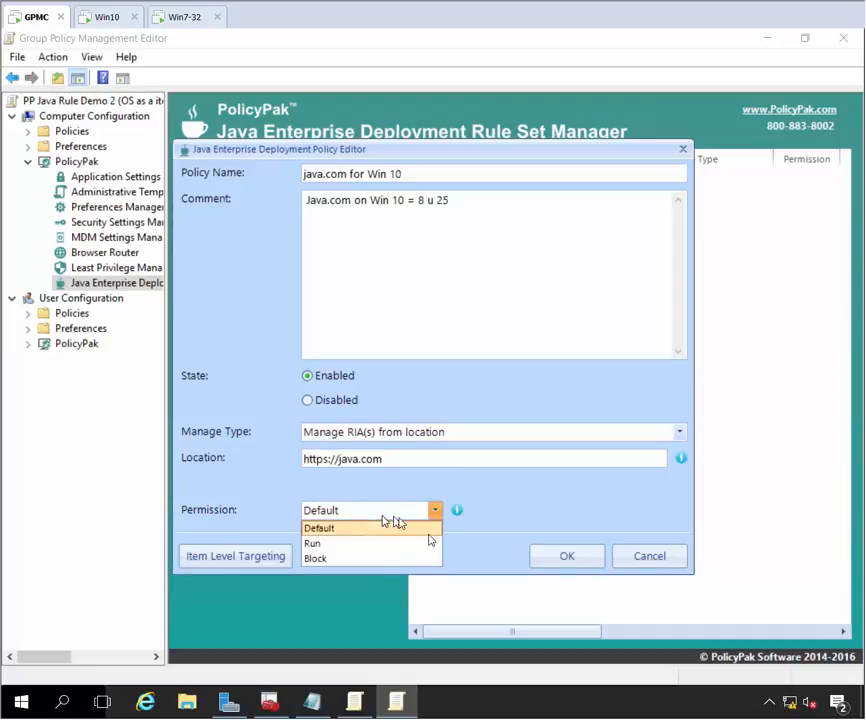
click(412, 543)
click(460, 486)
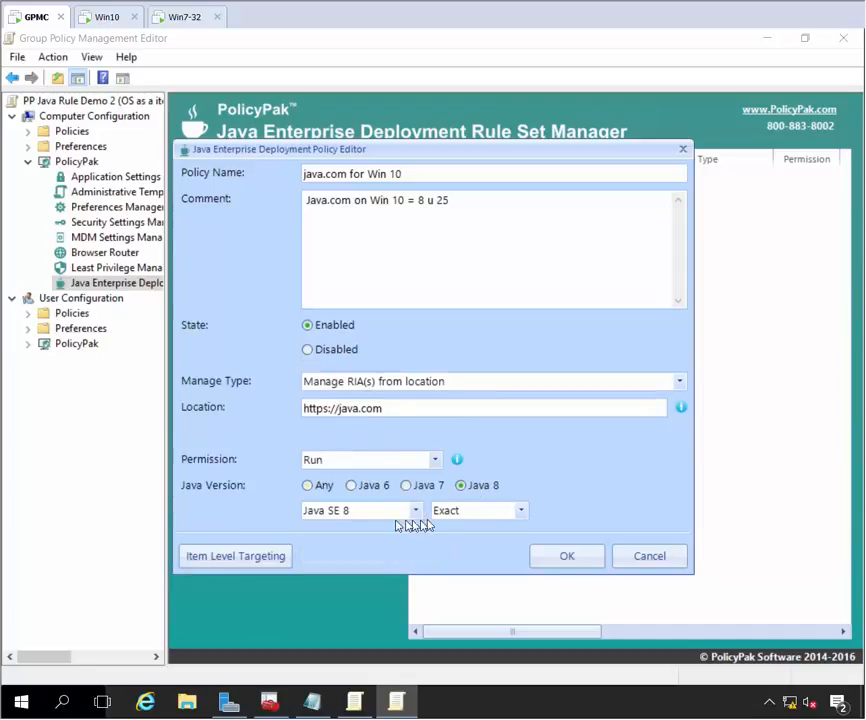
click(415, 510)
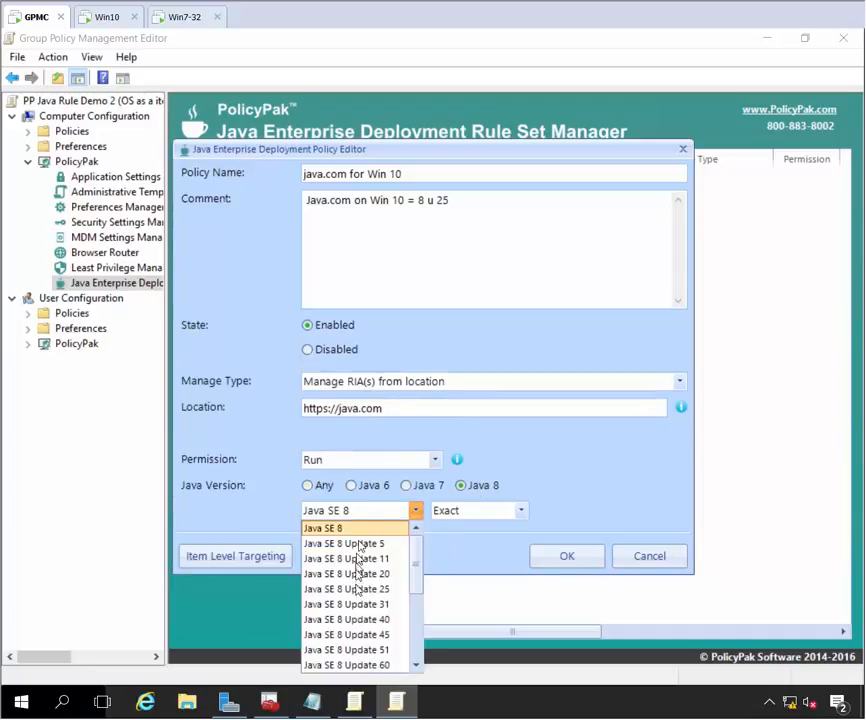
click(368, 590)
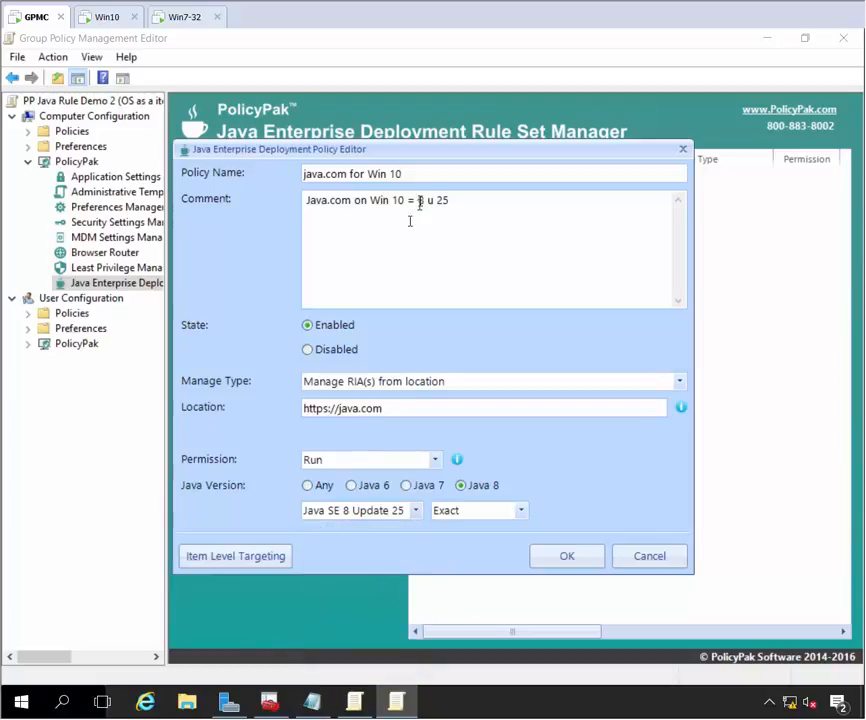
- Add an Operating System targeting item for Windows 10 to the java.com for Win 10 policy and save the policy
click(262, 565)
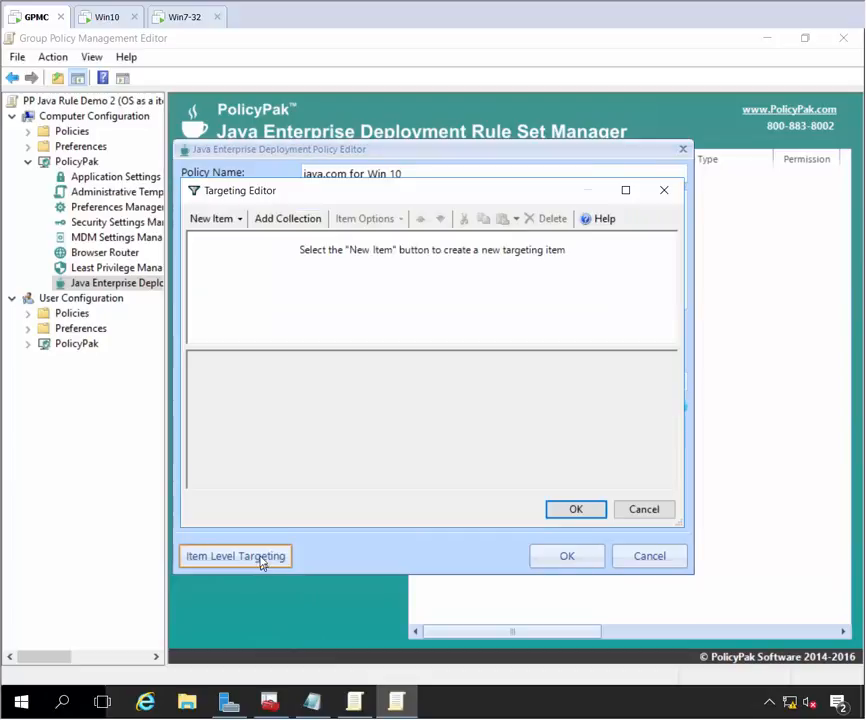
click(210, 220)
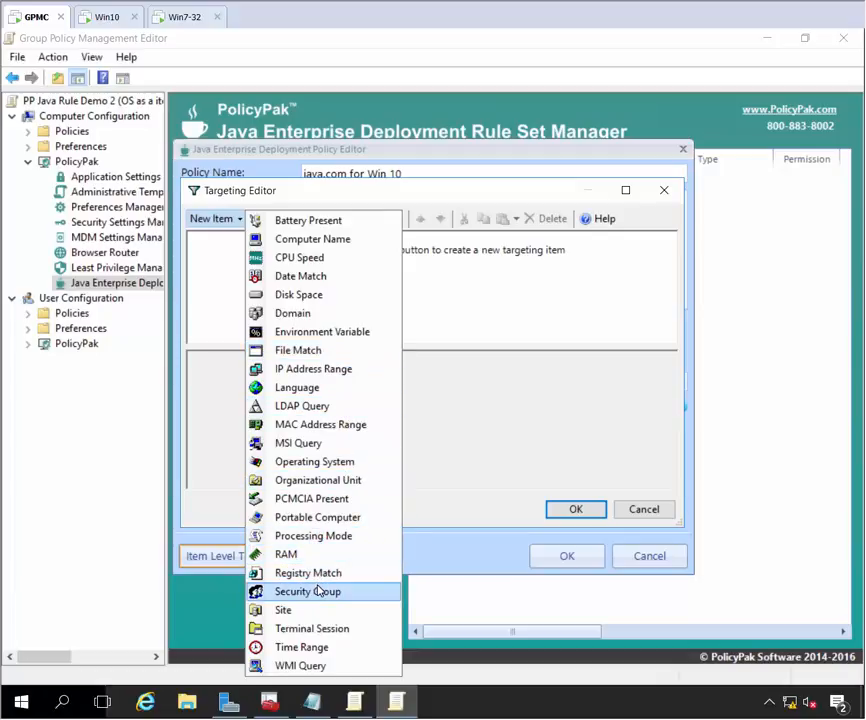
click(326, 462)
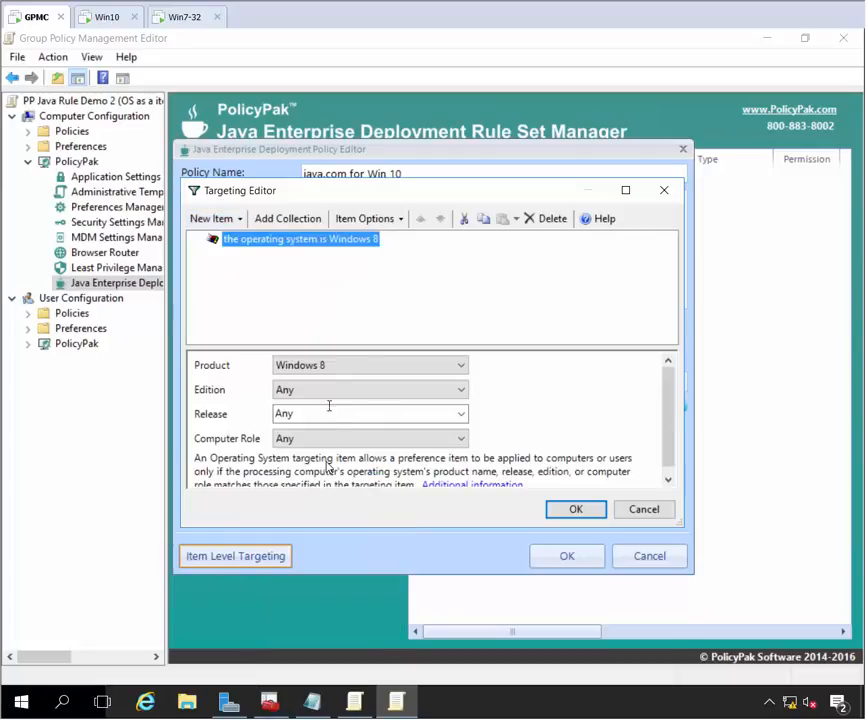
click(335, 364)
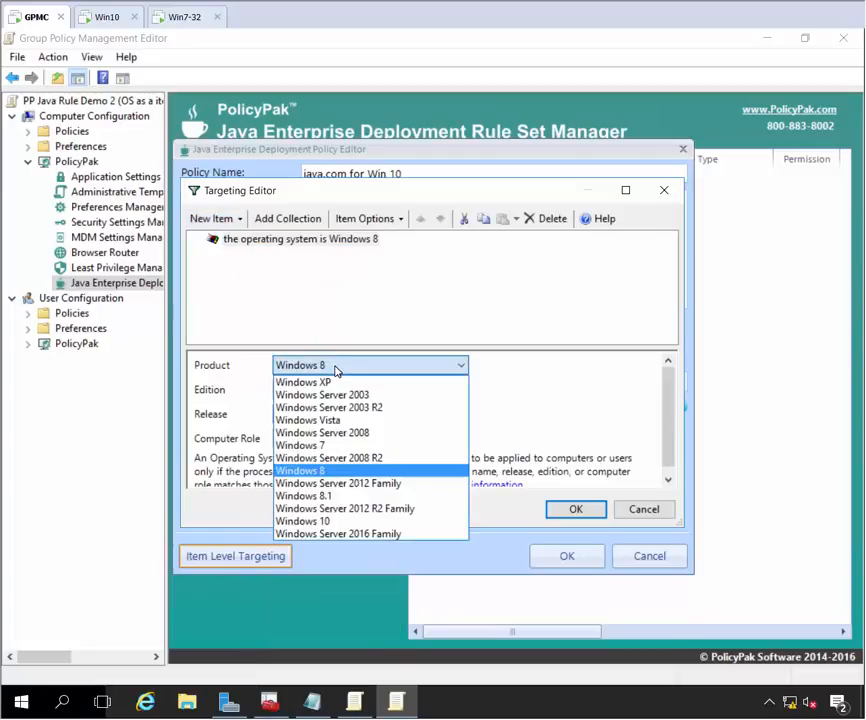
click(355, 522)
click(578, 510)
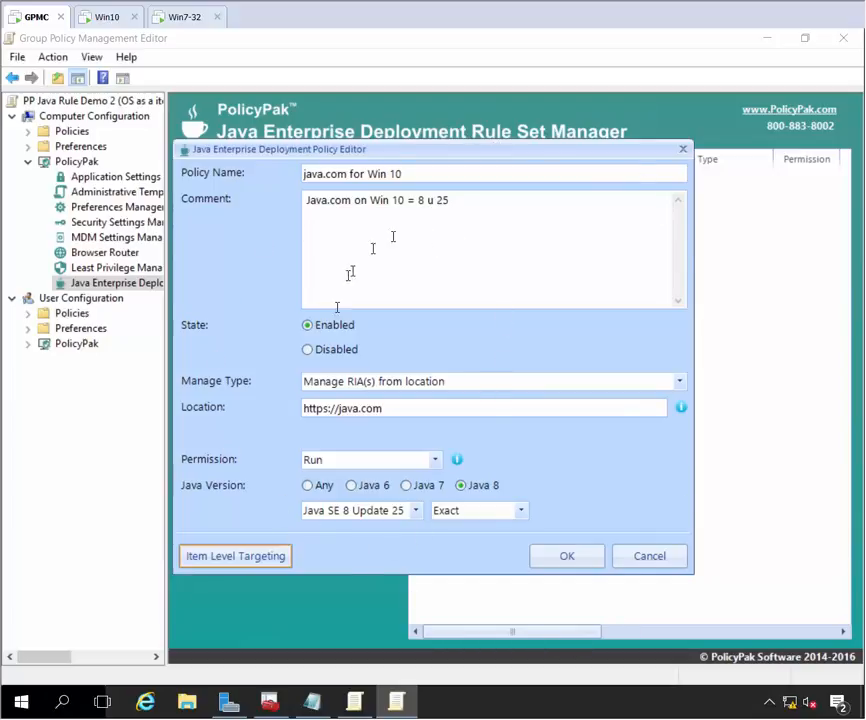
click(561, 559)
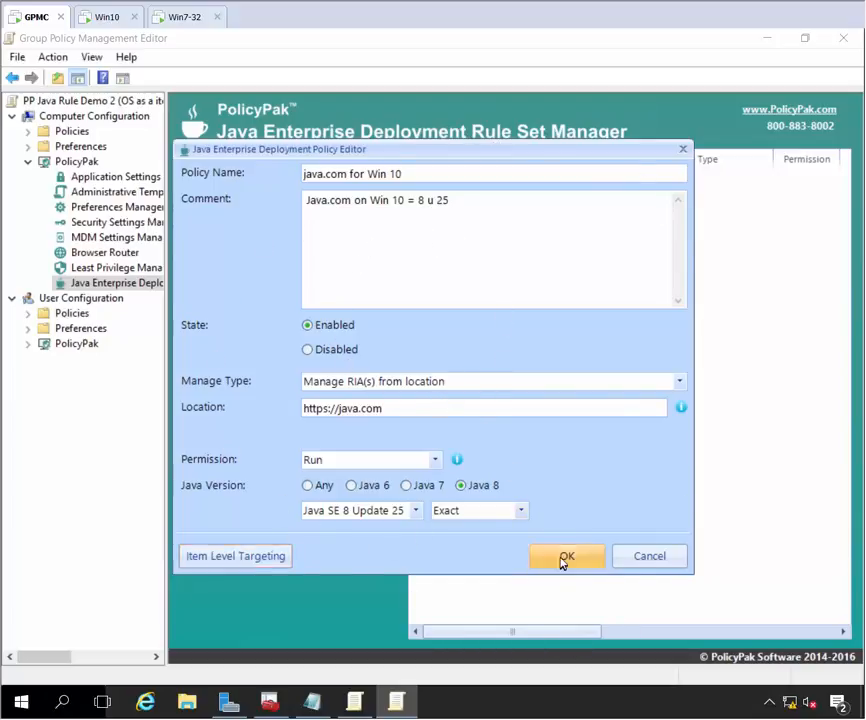
- Add a second Java policy named "Java 10 7 U 51 for Win 7" and reuse that name as its comment
right_click(453, 209)
mouse_move(472, 215)
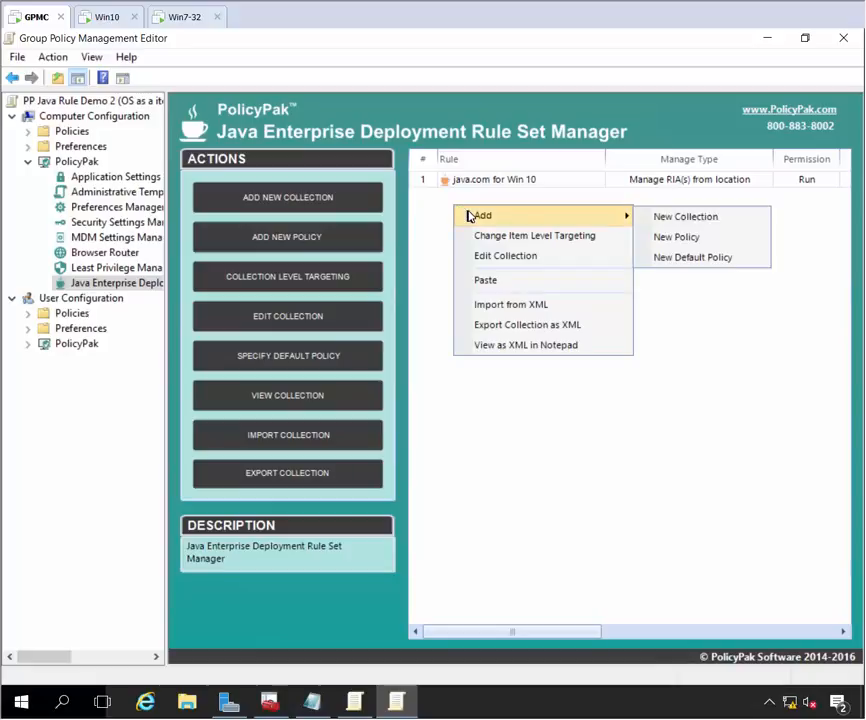
click(708, 239)
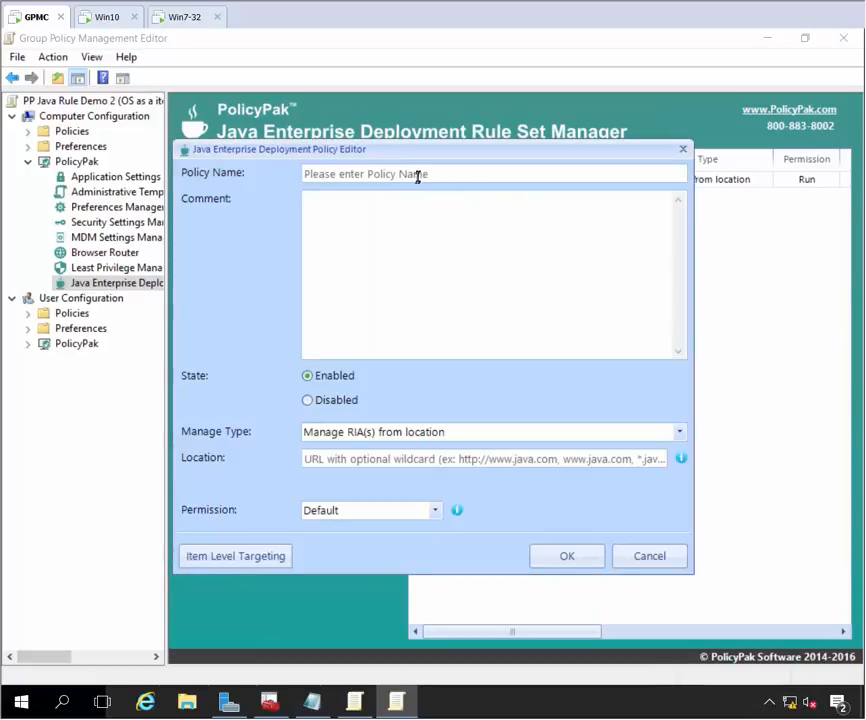
click(419, 172)
text(Java 10 f)
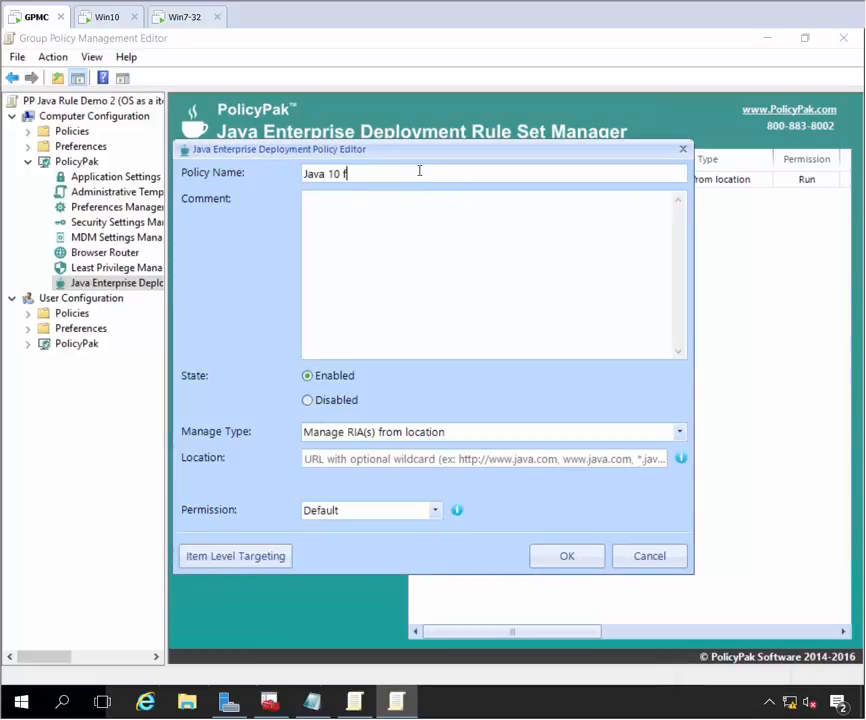
key(BackSpace)
key(BackSpace)
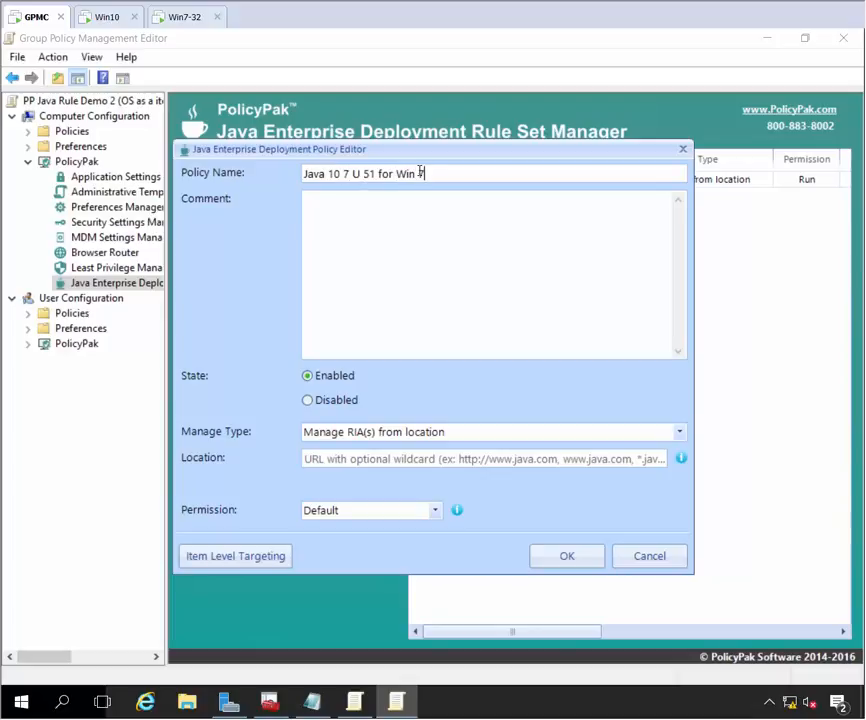
key(ctrl+a)
key(ctrl+c)
click(450, 247)
key(ctrl+v)
click(393, 461)
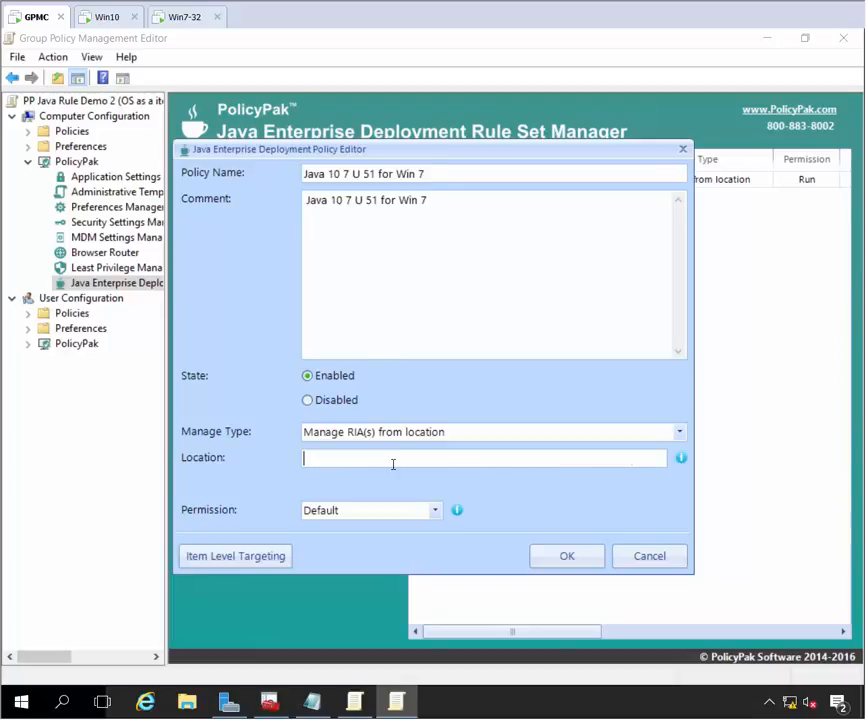
click(312, 702)
right_click(213, 523)
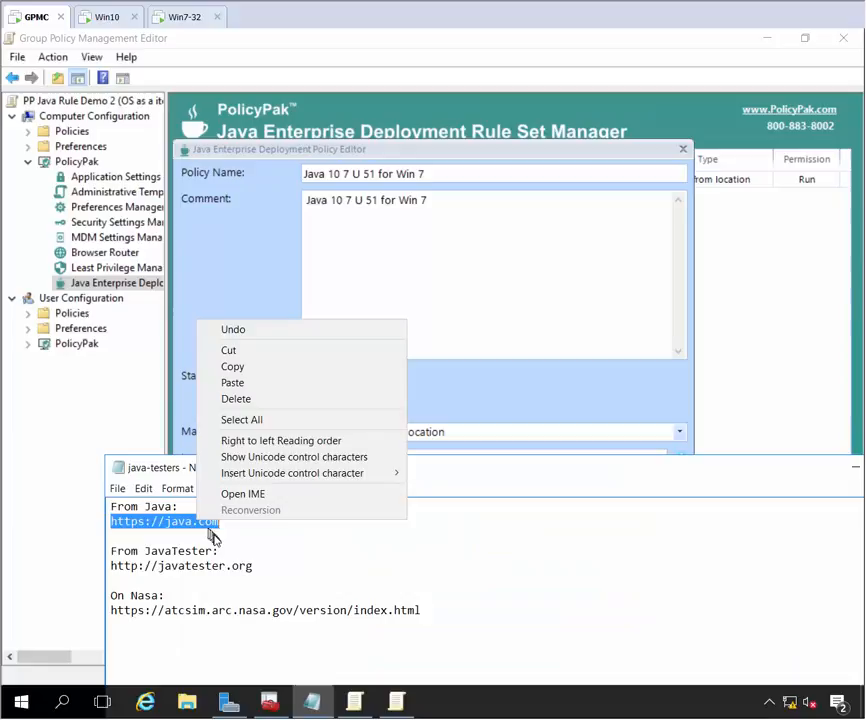
click(243, 368)
click(481, 336)
click(410, 461)
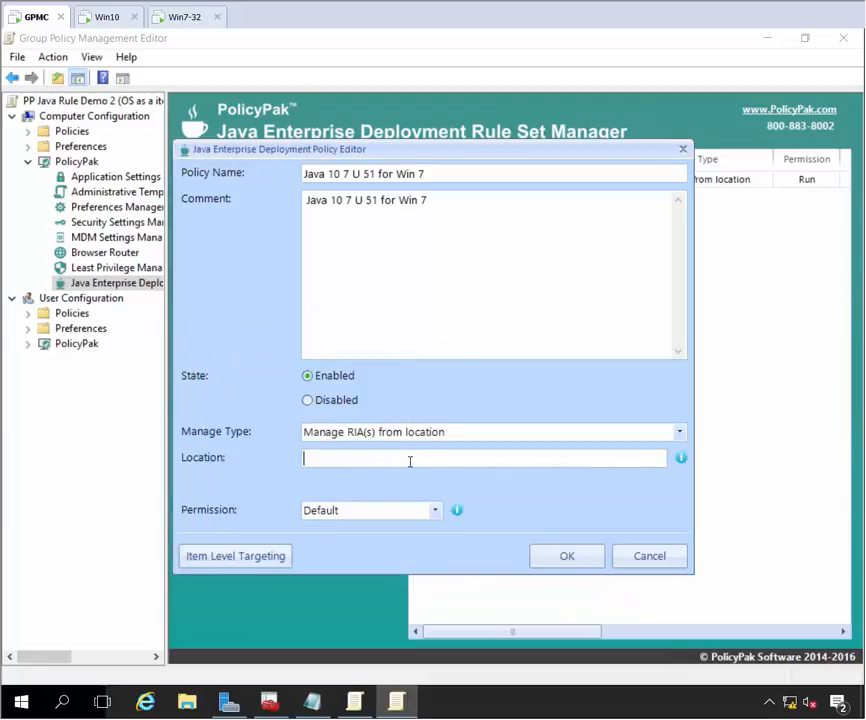
key(ctrl+v)
- Set the Win 7 policy's permission to Run and its Java version to Java SE 7 Update 51
click(406, 510)
click(387, 545)
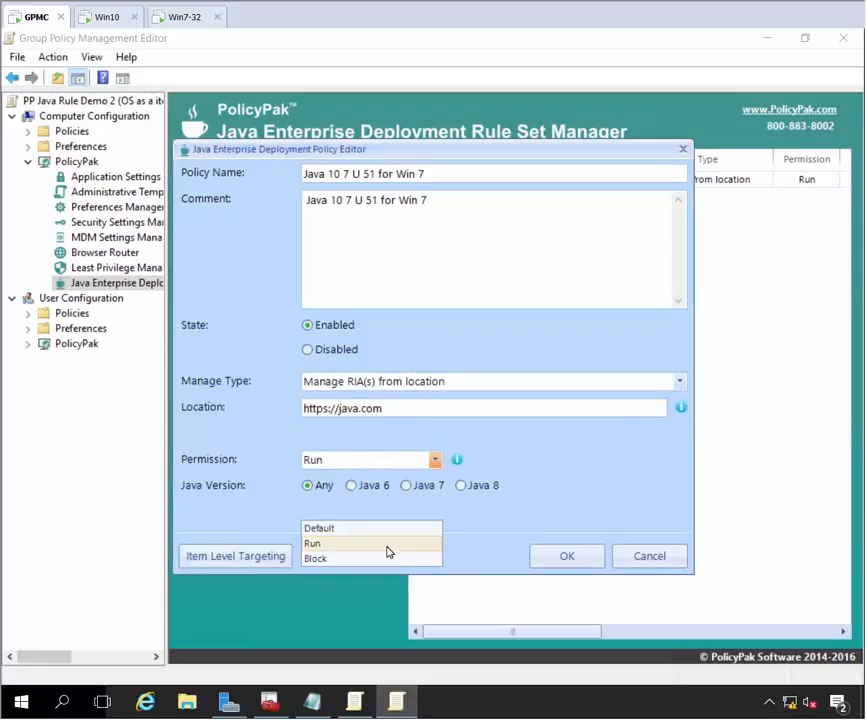
click(427, 486)
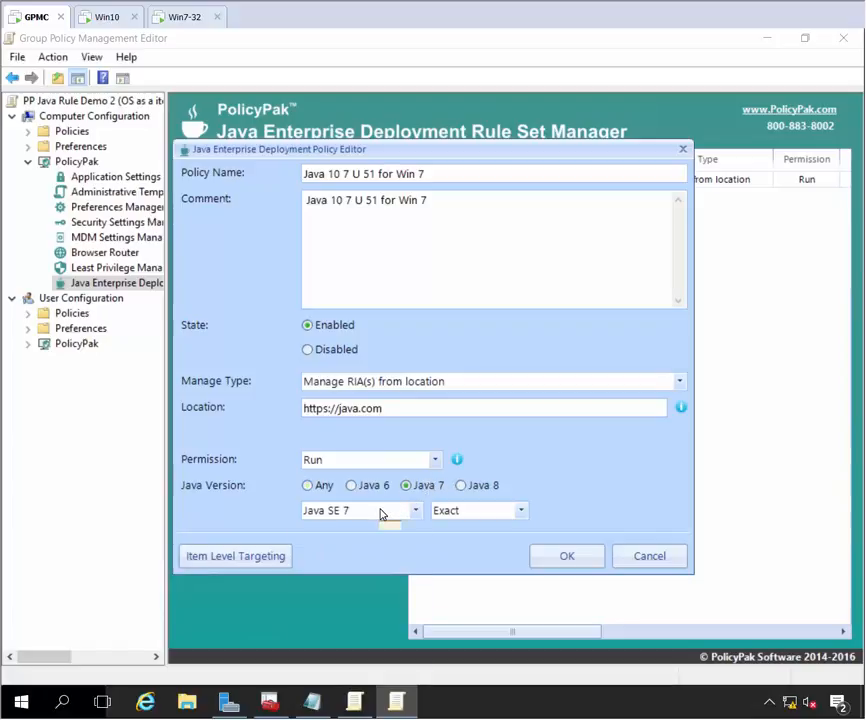
click(383, 511)
scroll(372, 560, down, 5)
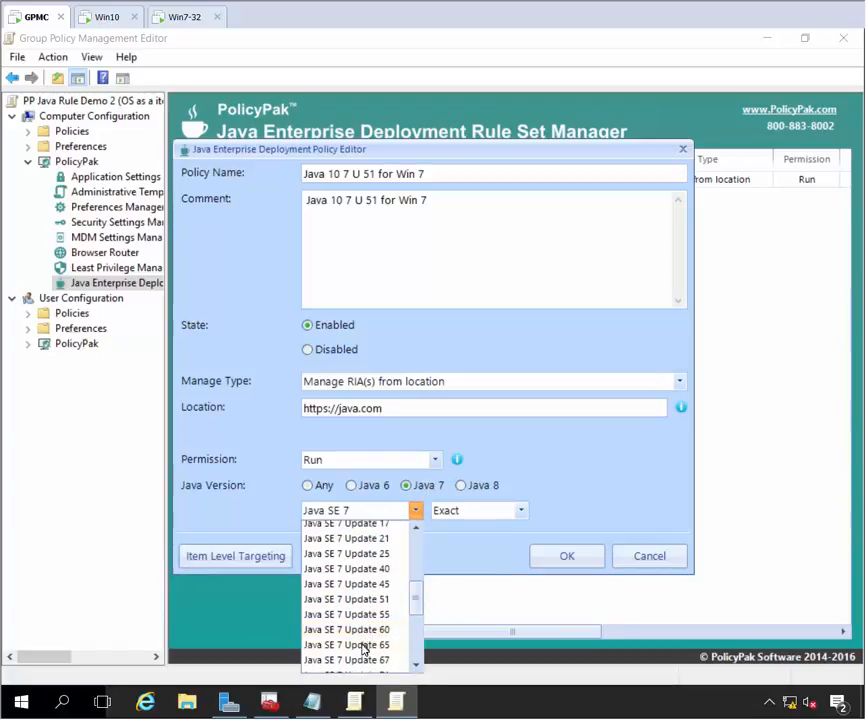
click(377, 601)
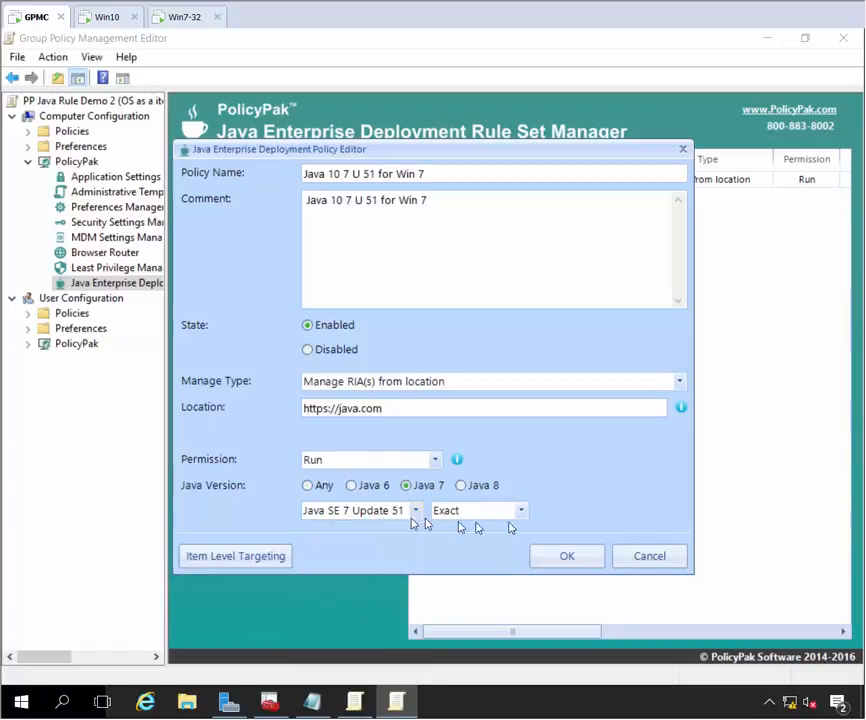
- Add an Operating System targeting item for Windows 7 to the Win 7 policy and save the policy
click(251, 562)
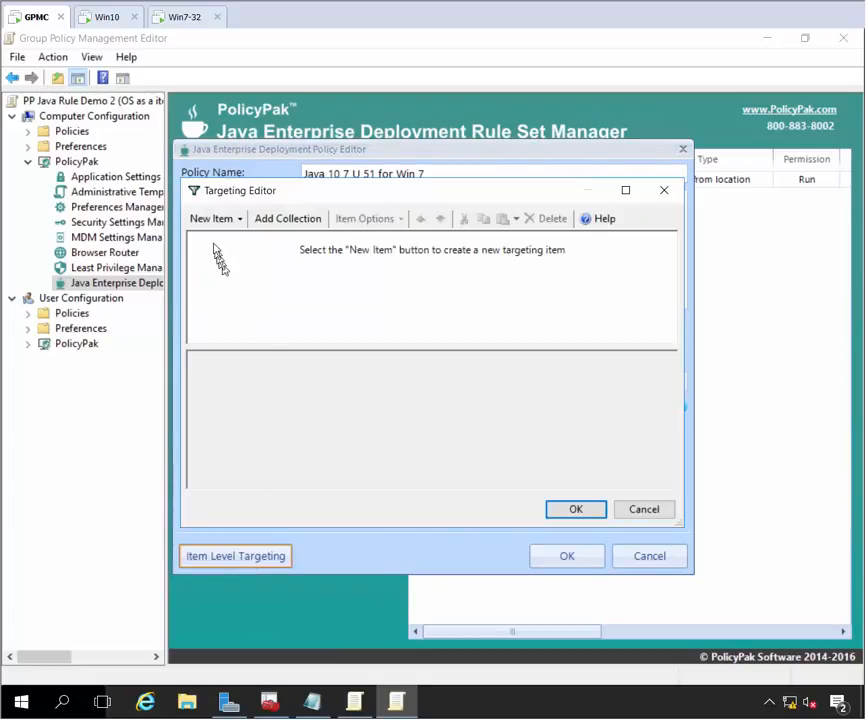
click(210, 221)
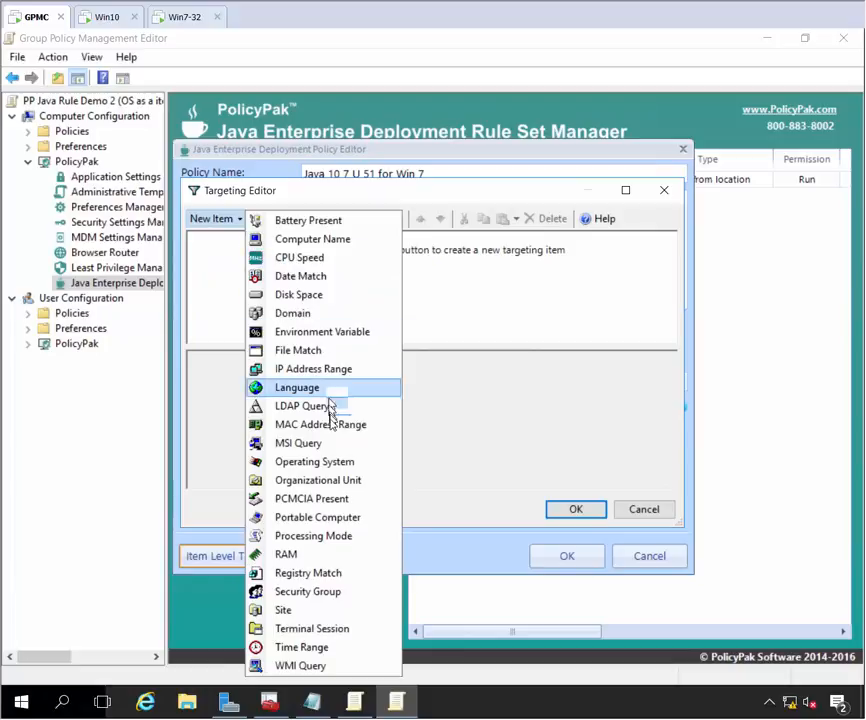
click(334, 462)
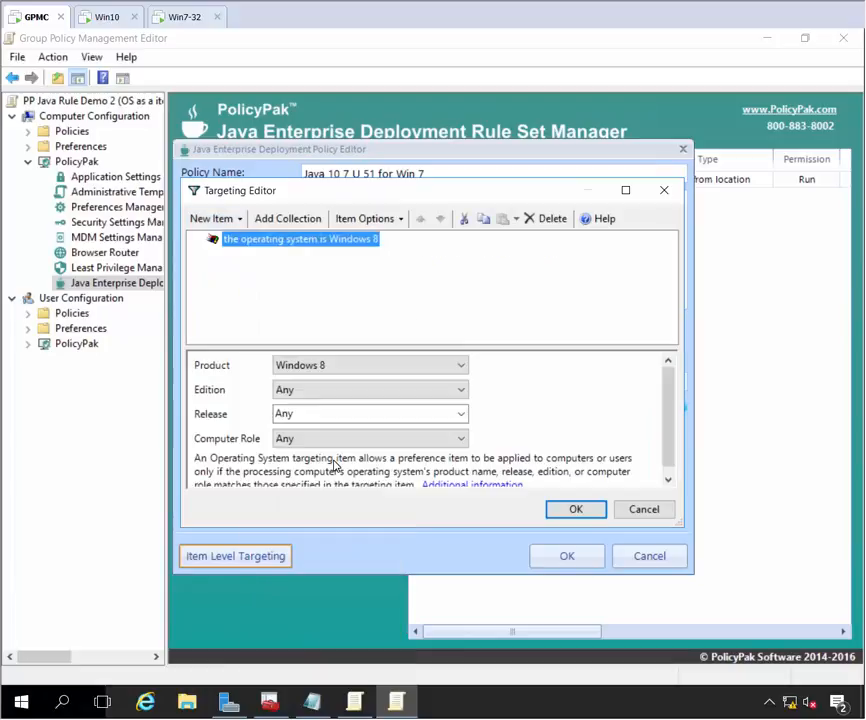
click(331, 367)
click(344, 446)
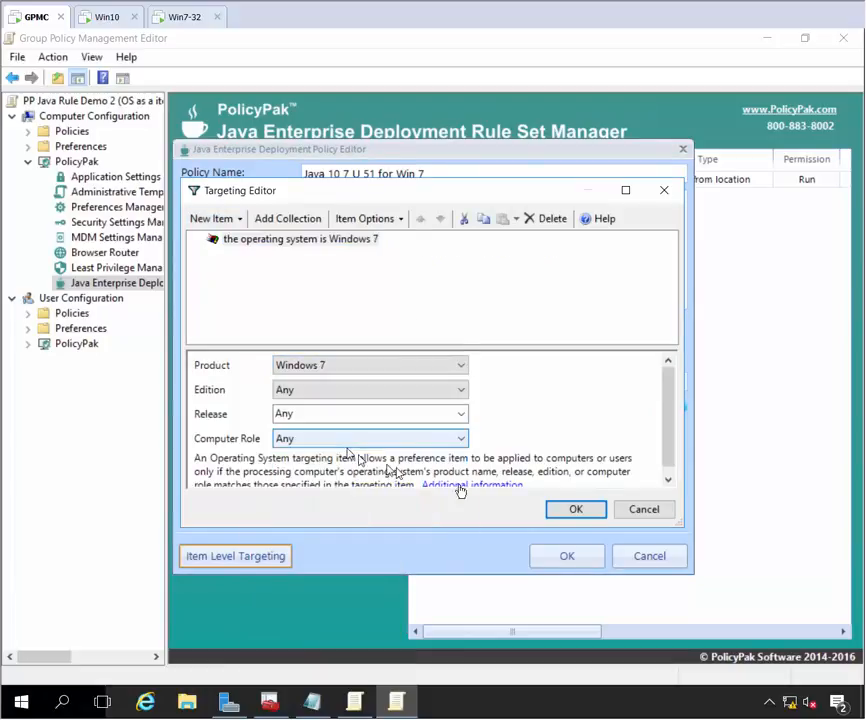
click(557, 511)
click(557, 545)
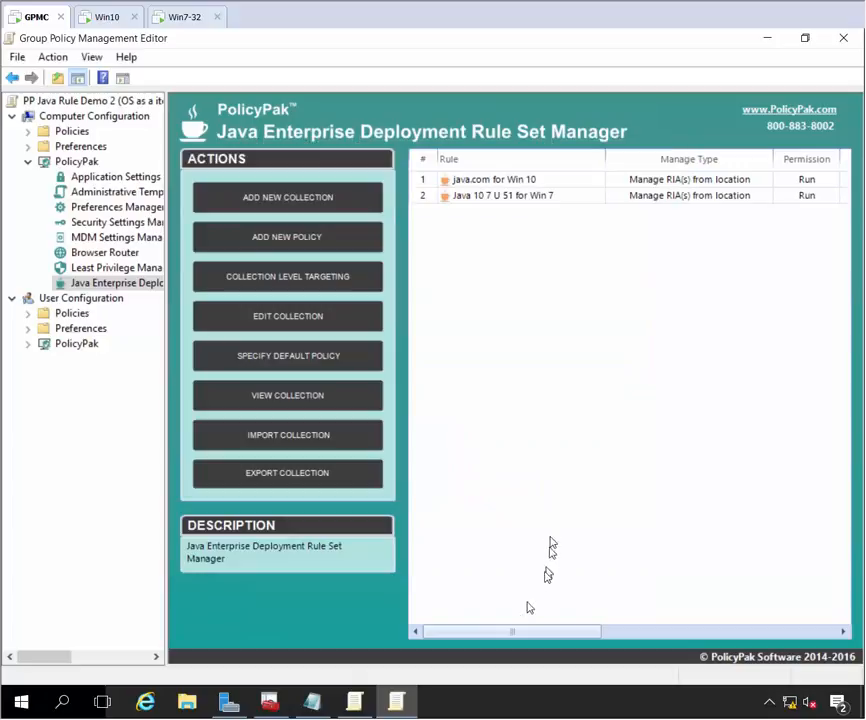
- Switch to the Win10 machine and run gpupdate in a Command Prompt
drag(499, 637, 507, 638)
drag(515, 640, 460, 621)
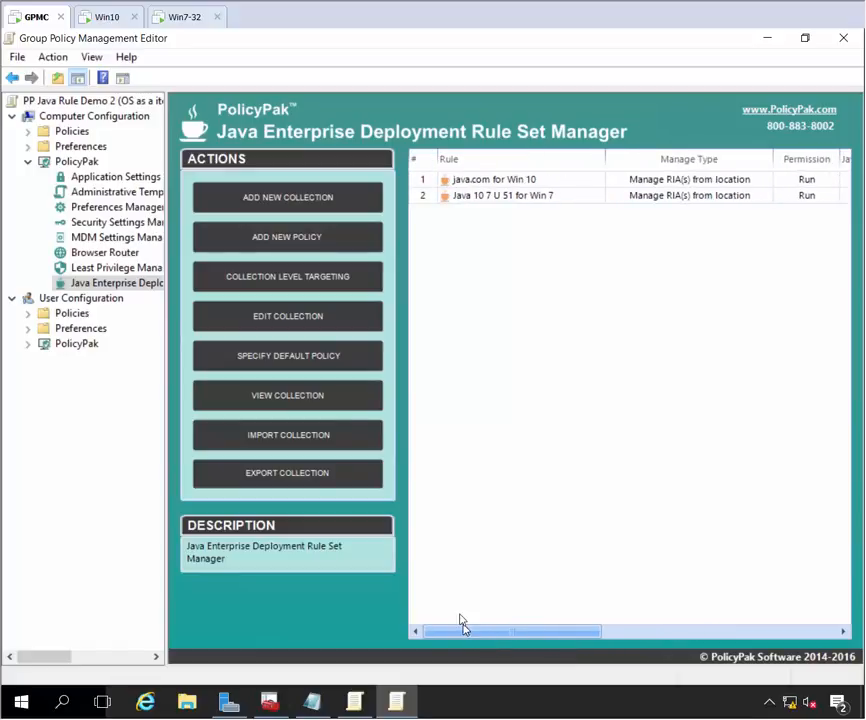
click(106, 16)
click(327, 452)
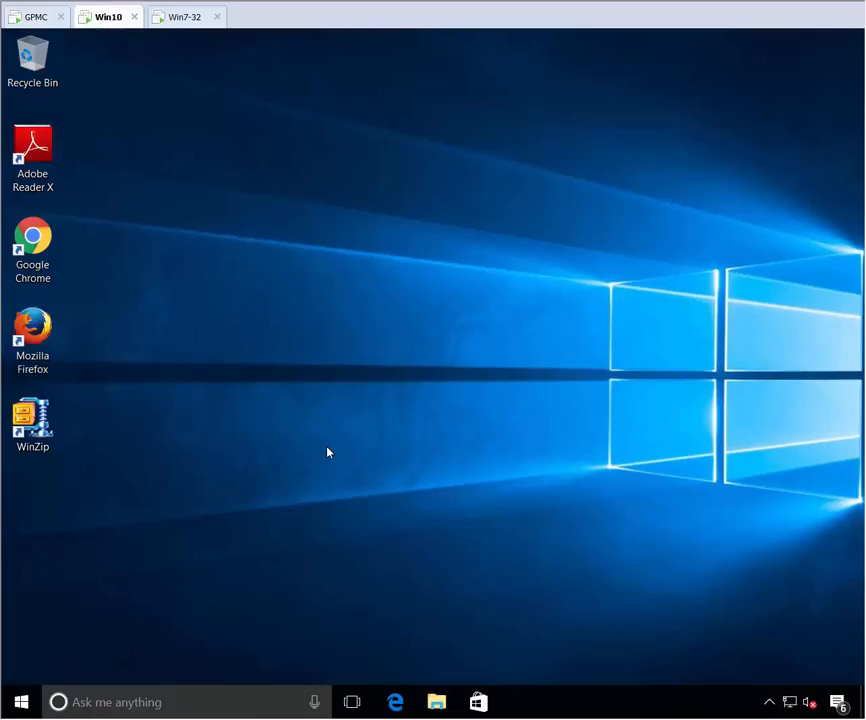
key(super)
text(cmd)
key(Return)
text(gpupdate)
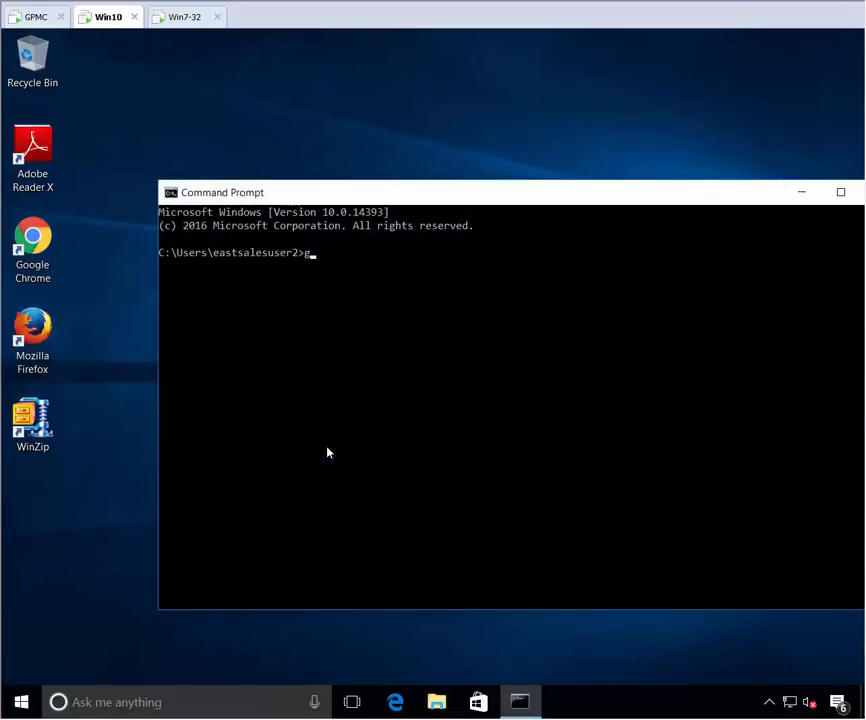
key(Return)
- Switch to the Win7-32 machine, run gpupdate in a command prompt and move its window away from the desktop shortcuts
click(186, 17)
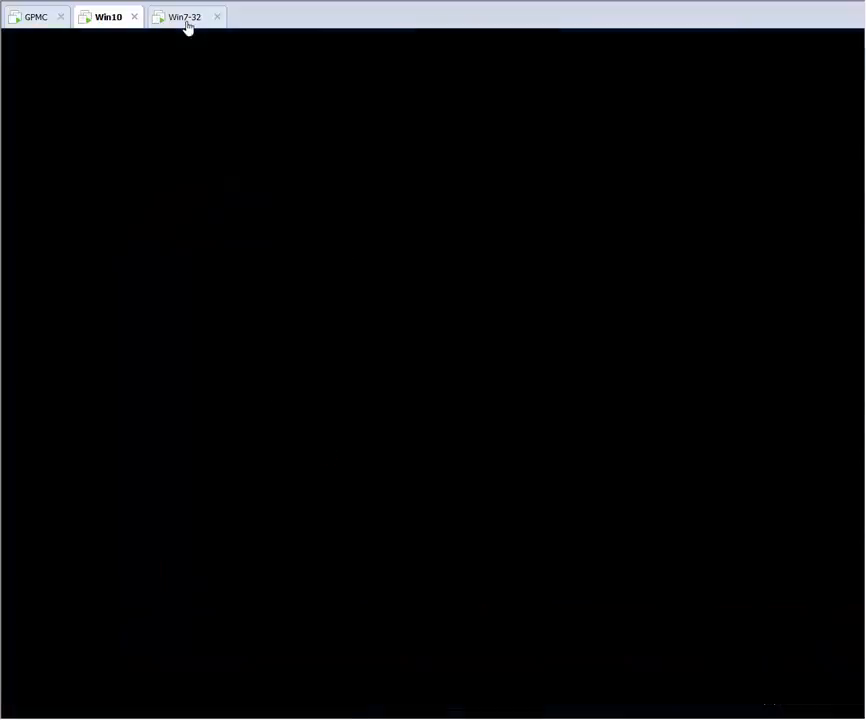
key(super)
text(cmd)
key(Return)
text(gpupdate)
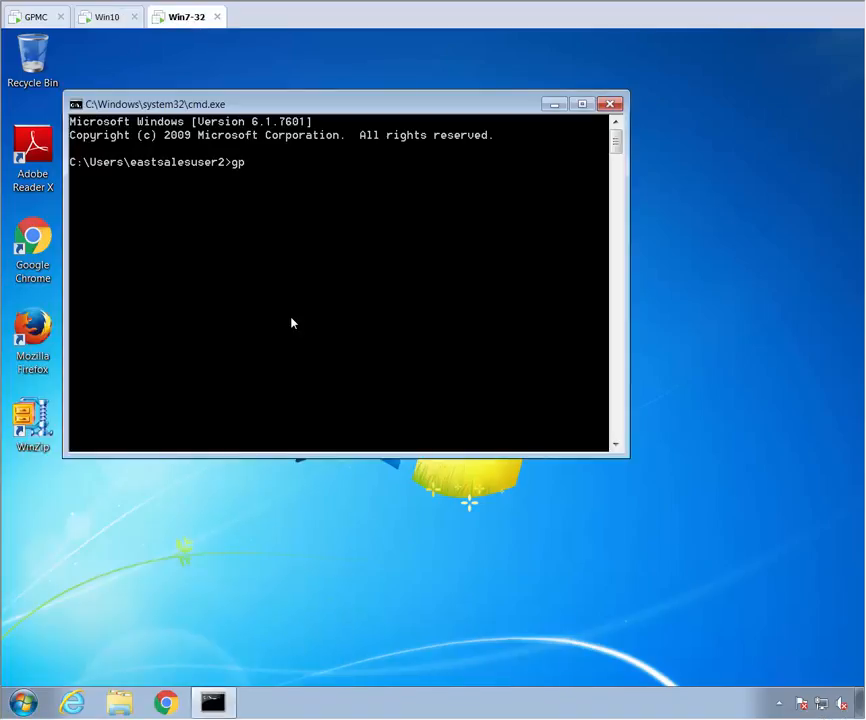
key(Return)
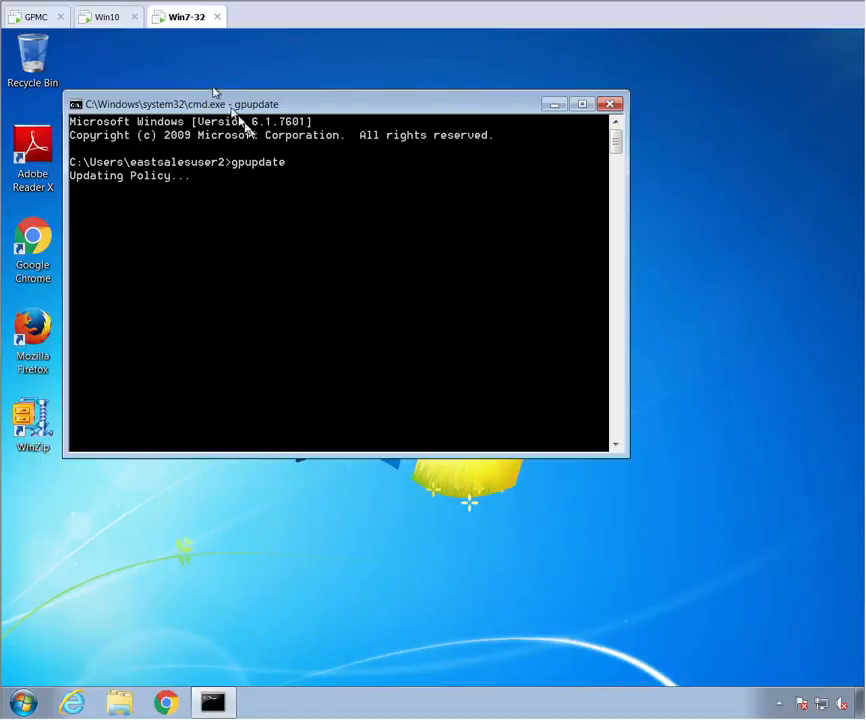
drag(185, 112, 296, 203)
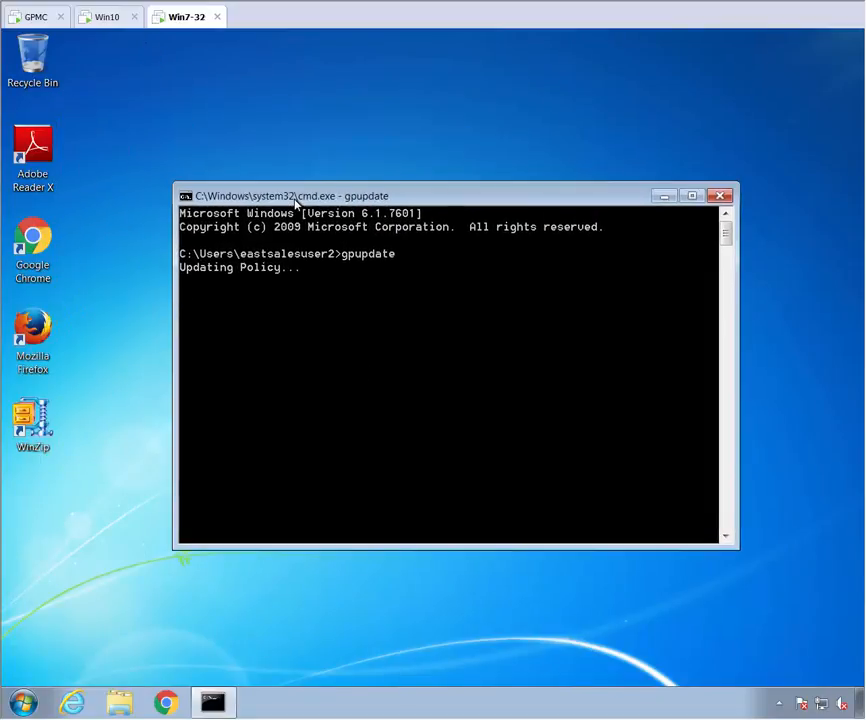
- Return to the Win10 machine, close the Command Prompt and open Mozilla Firefox
click(105, 28)
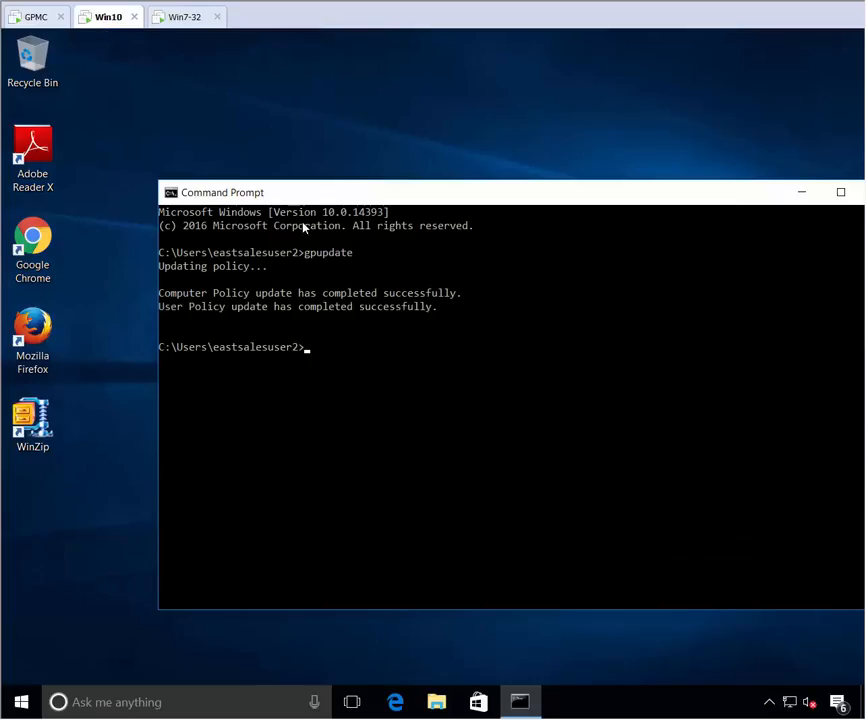
double_click(172, 194)
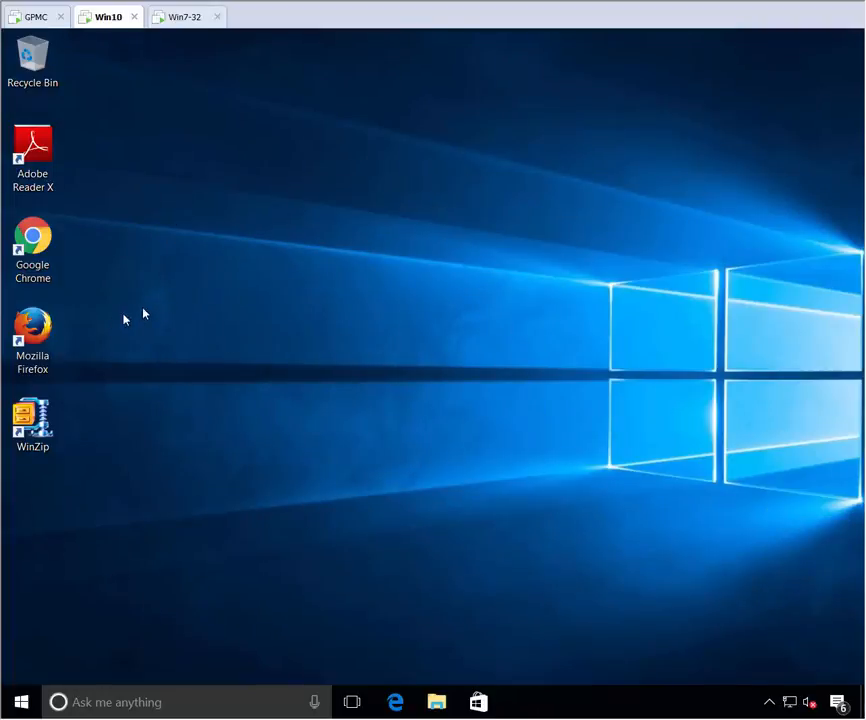
double_click(45, 325)
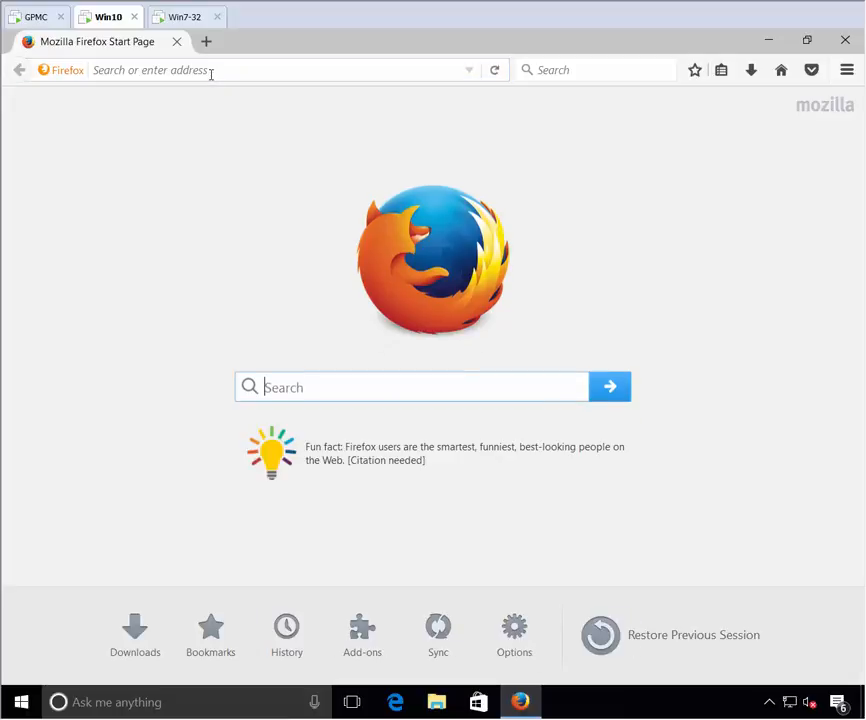
- Go to java.com and use its "Do I have Java?" page to verify the Java version on Win10
text(j)
click(211, 72)
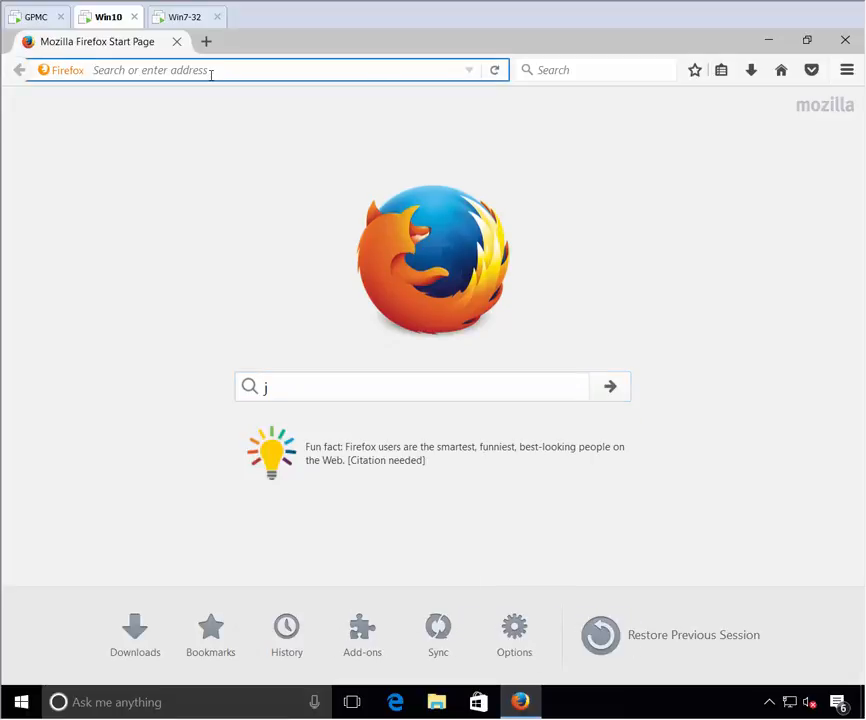
text(java.com/)
key(Return)
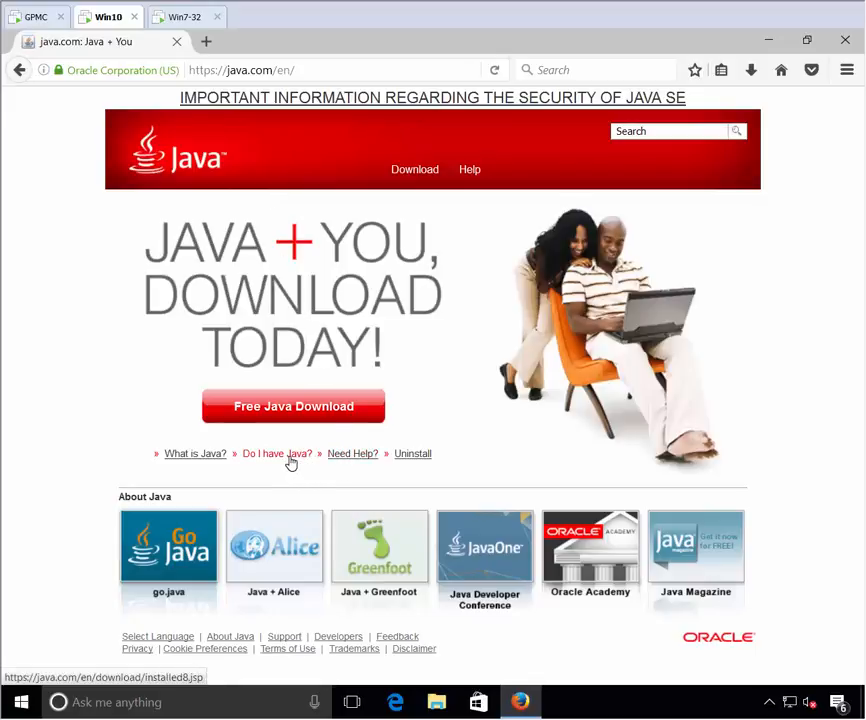
click(295, 462)
click(528, 285)
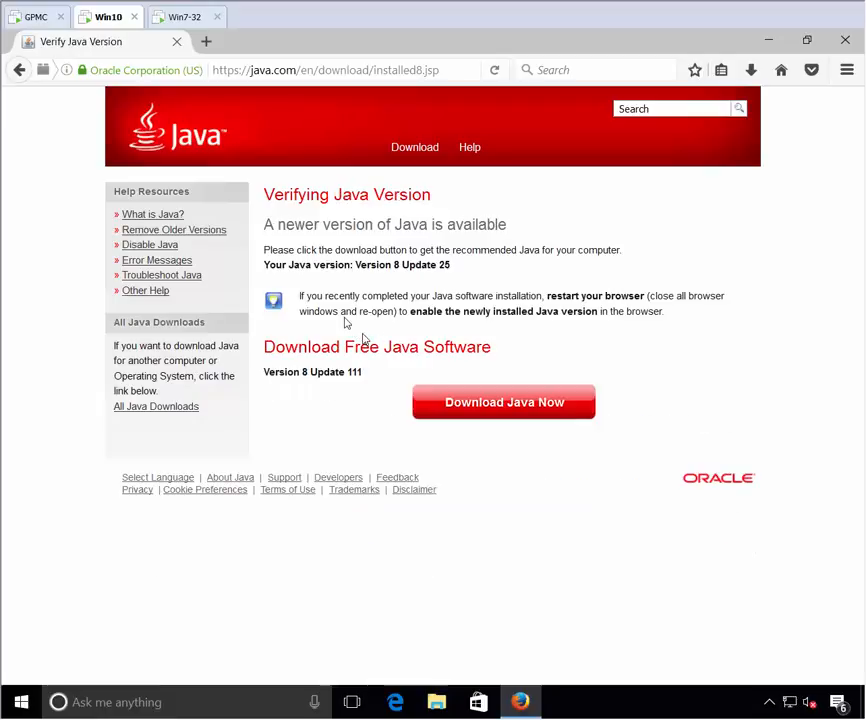
- Highlight the Java version reported on the Win10 machine's verification page
drag(338, 265, 464, 270)
click(445, 282)
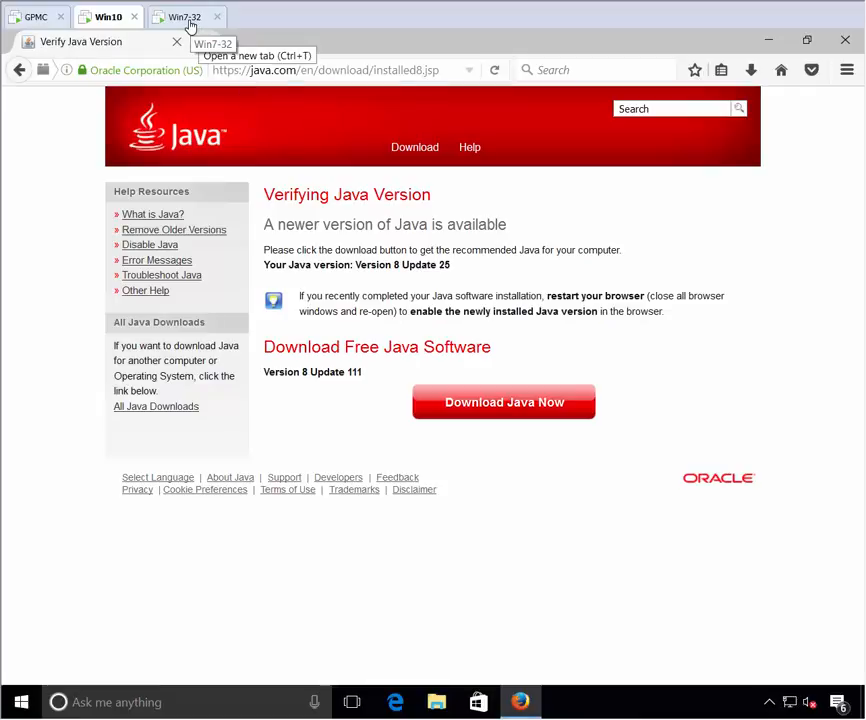
- Switch to the Win7-32 machine, close its command prompt and open Internet Explorer
click(193, 22)
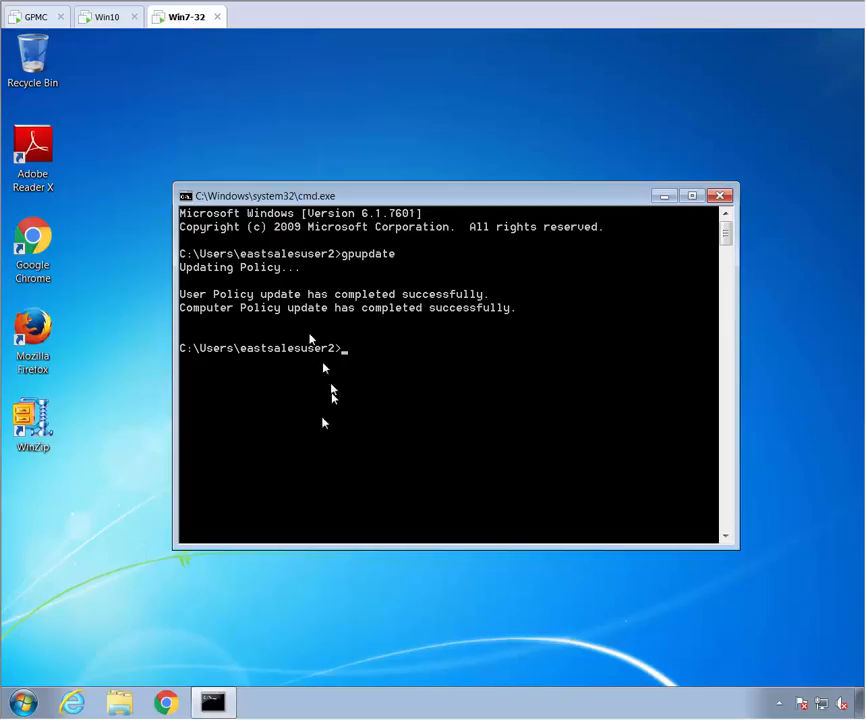
double_click(184, 198)
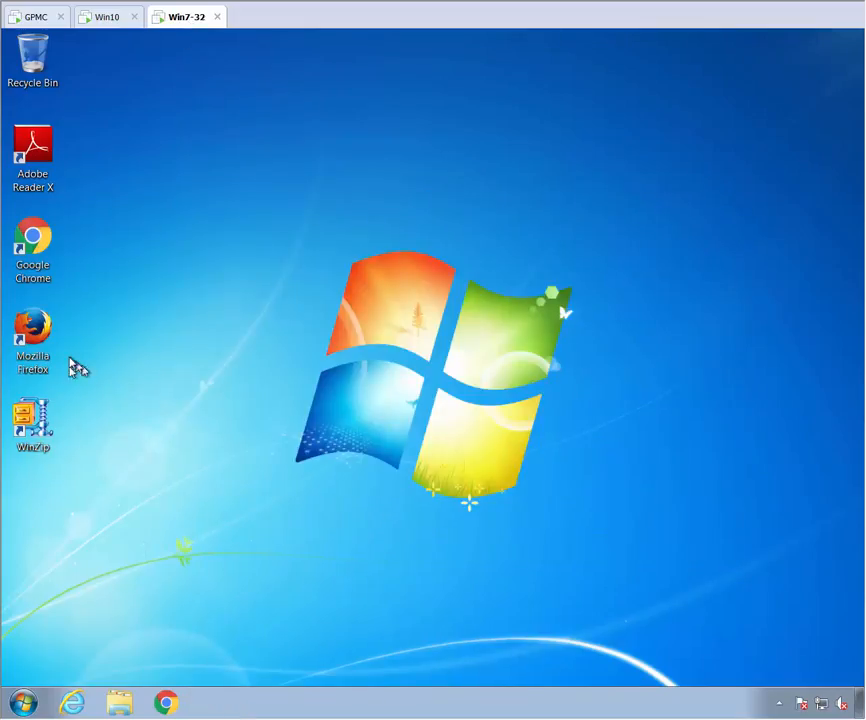
click(70, 705)
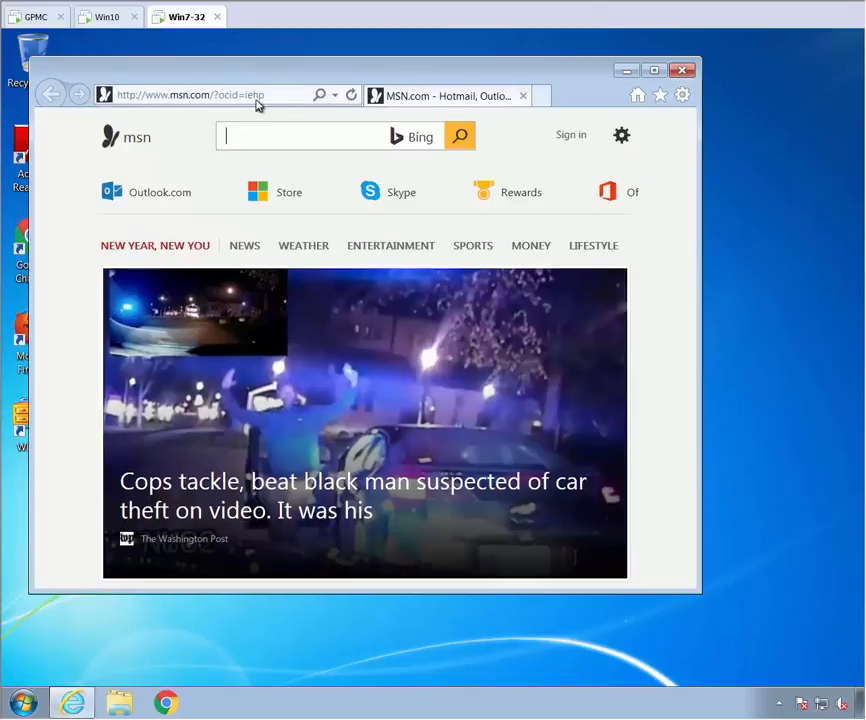
- Go to java.com and use its "Do I have Java?" page to verify the Java version on Win7-32
click(257, 98)
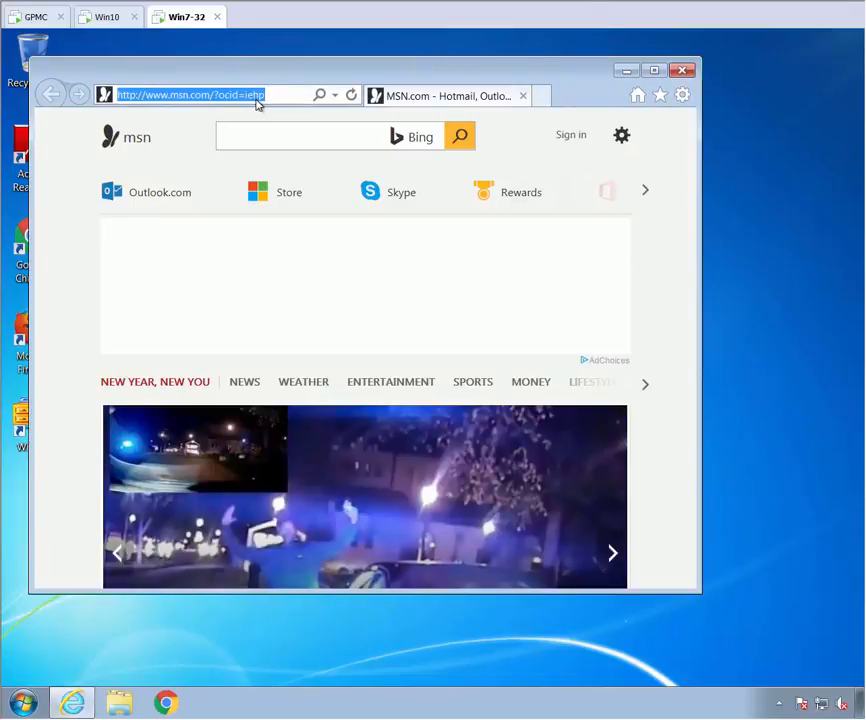
text(java.com/)
key(Return)
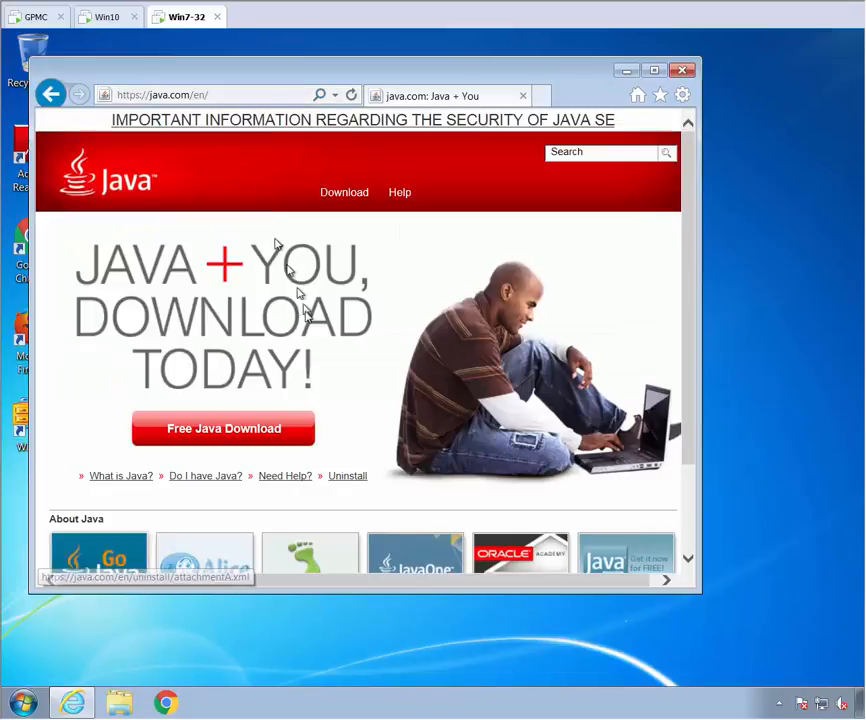
click(229, 481)
click(420, 304)
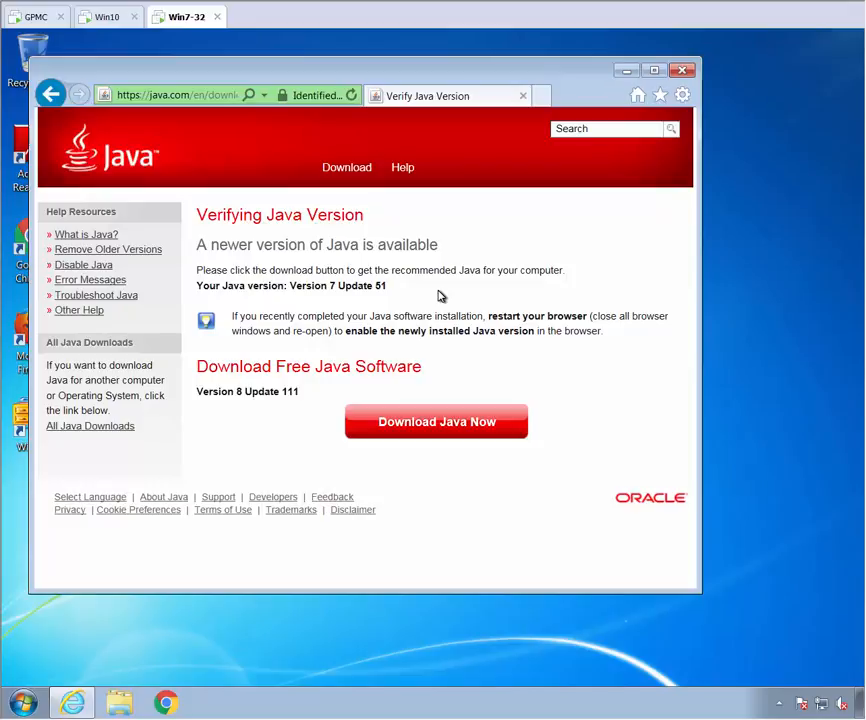
- Return to the GPMC machine and examine the Item Level Targeting types available for a new Java policy, discarding the new policy
click(33, 17)
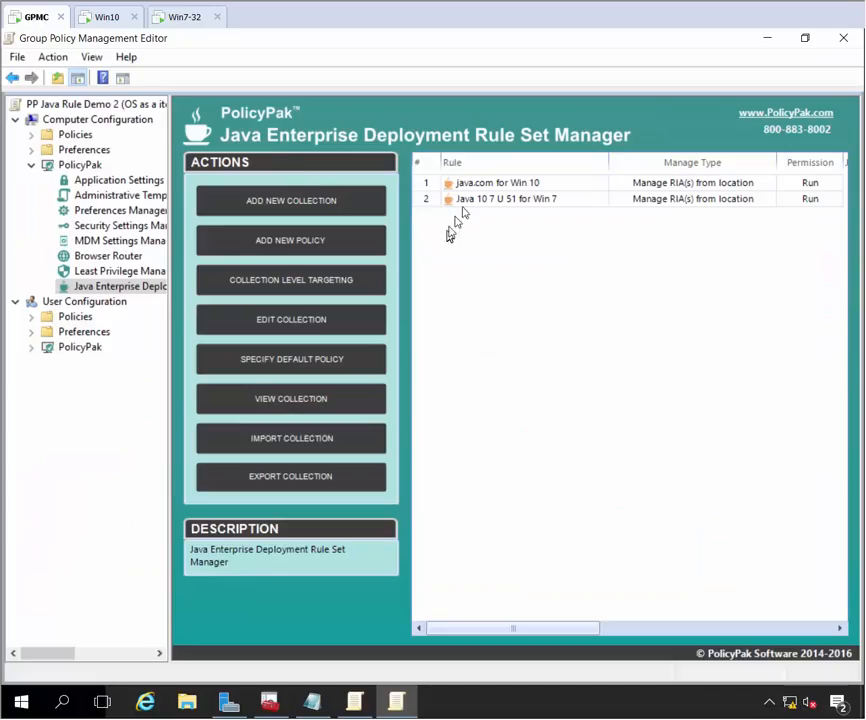
right_click(457, 229)
mouse_move(483, 236)
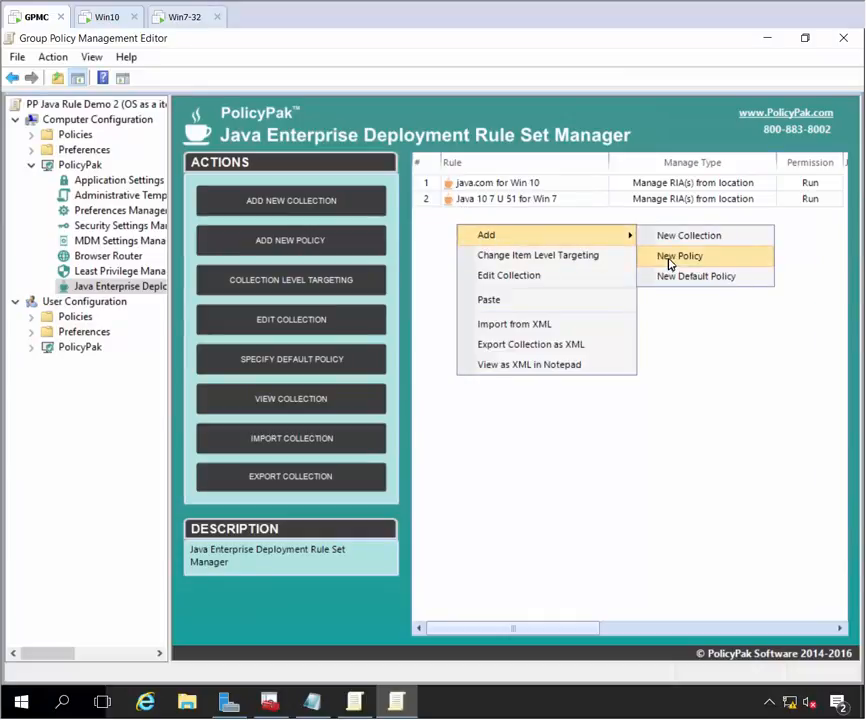
click(667, 256)
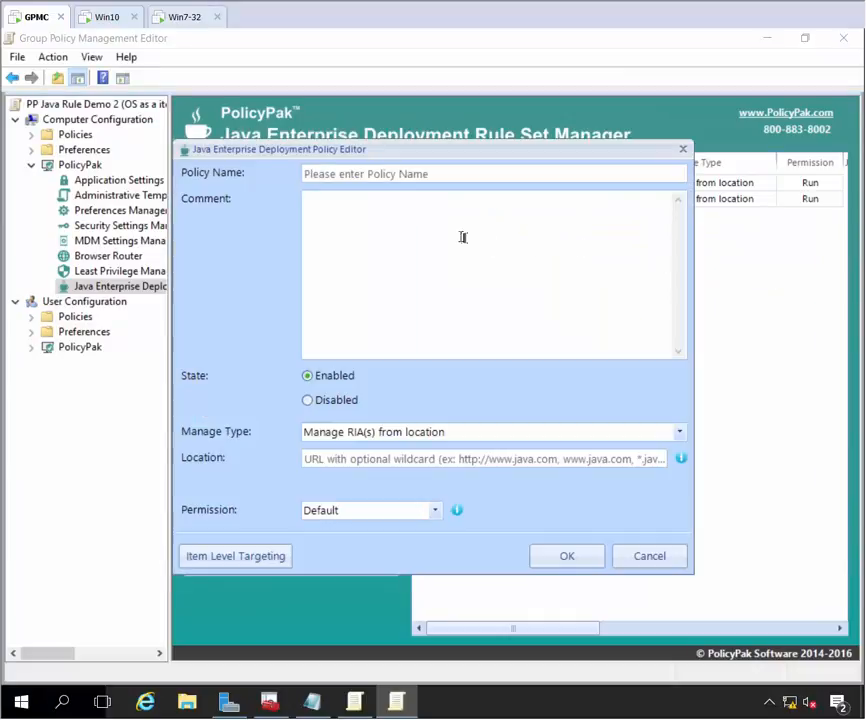
click(282, 556)
click(236, 220)
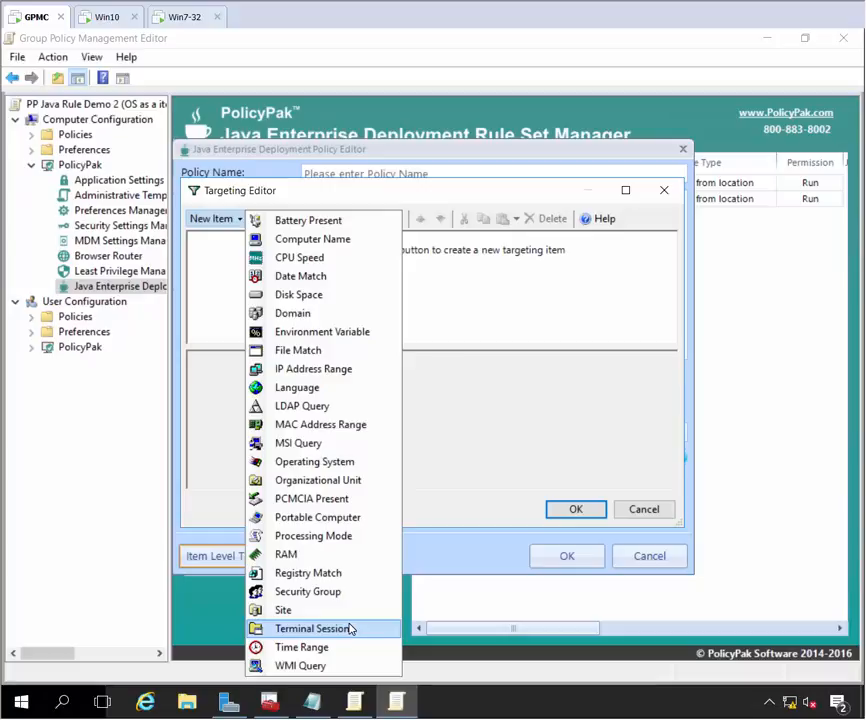
key(Escape)
key(Escape)
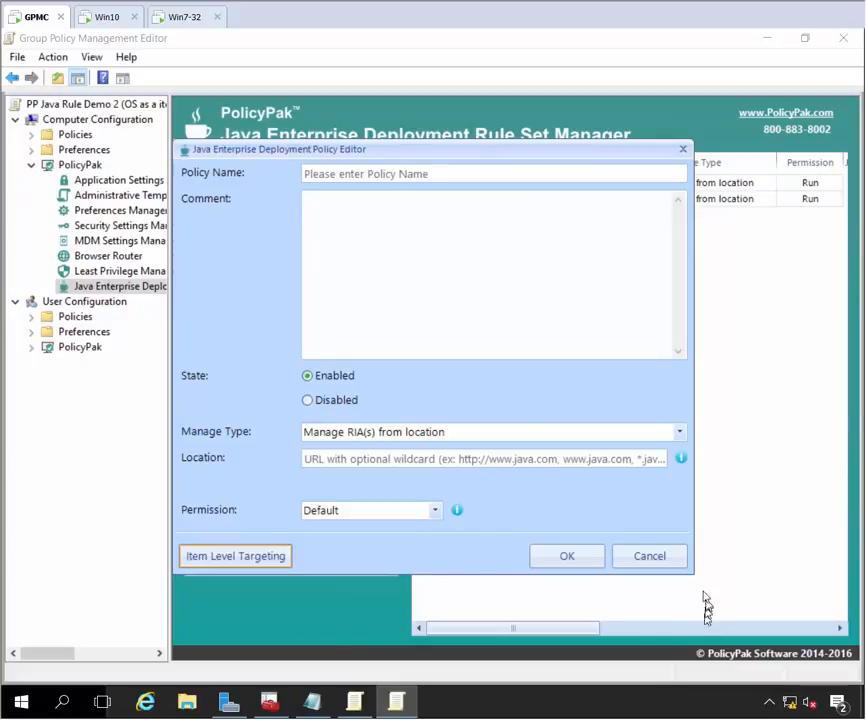
click(661, 559)
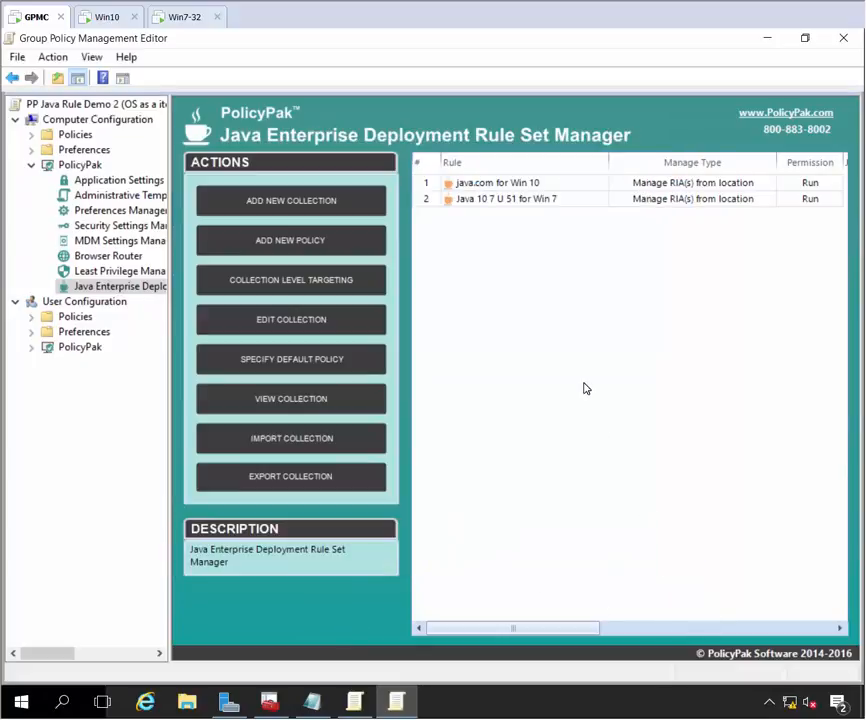